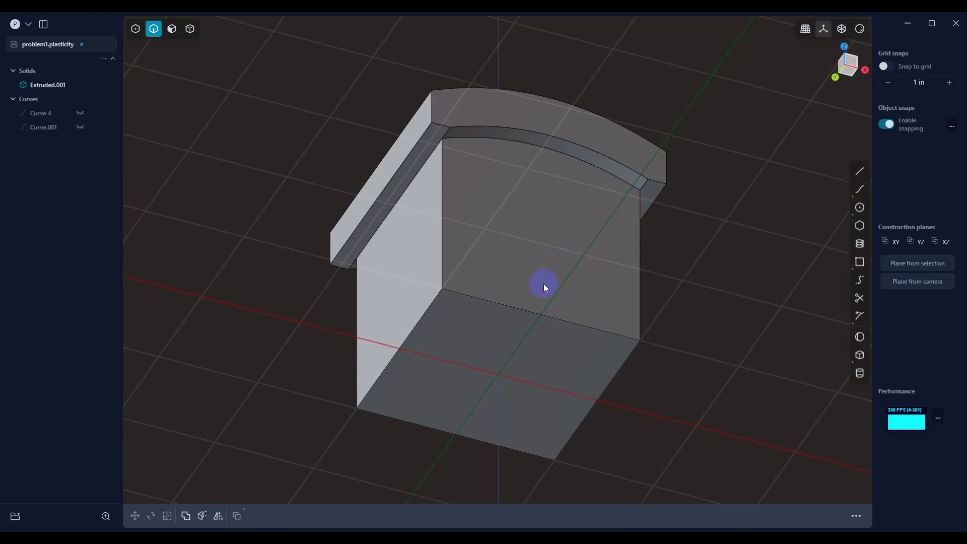
Try to fillet the three collinear edges along the lid's underside above the side wall by 0.032 in.
{"action": "middle_click_drag", "start_coordinate": [544, 287], "coordinate": [546, 286]}
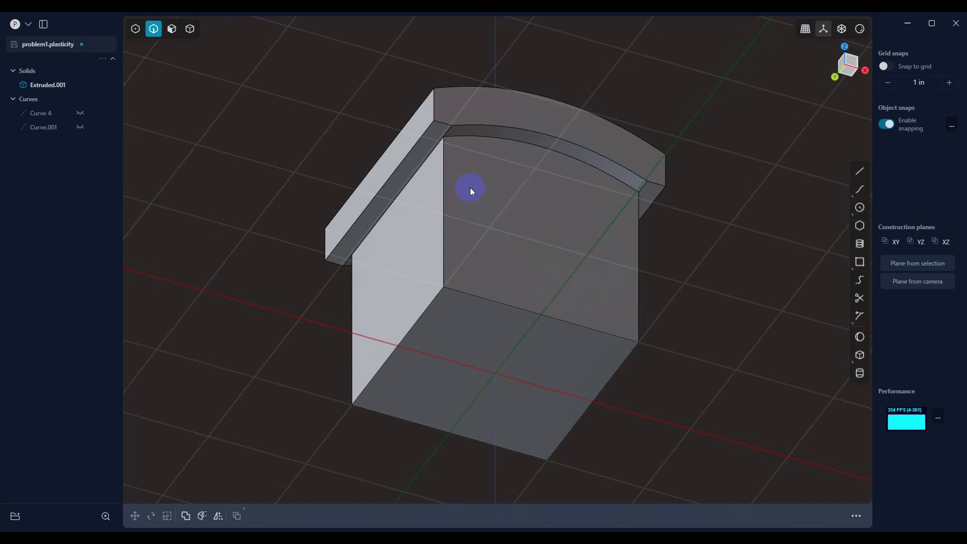
{"action": "middle_click_drag", "start_coordinate": [470, 187], "coordinate": [555, 325], "text": "shift"}
{"action": "scroll", "coordinate": [537, 279], "scroll_direction": "up", "scroll_amount": 5}
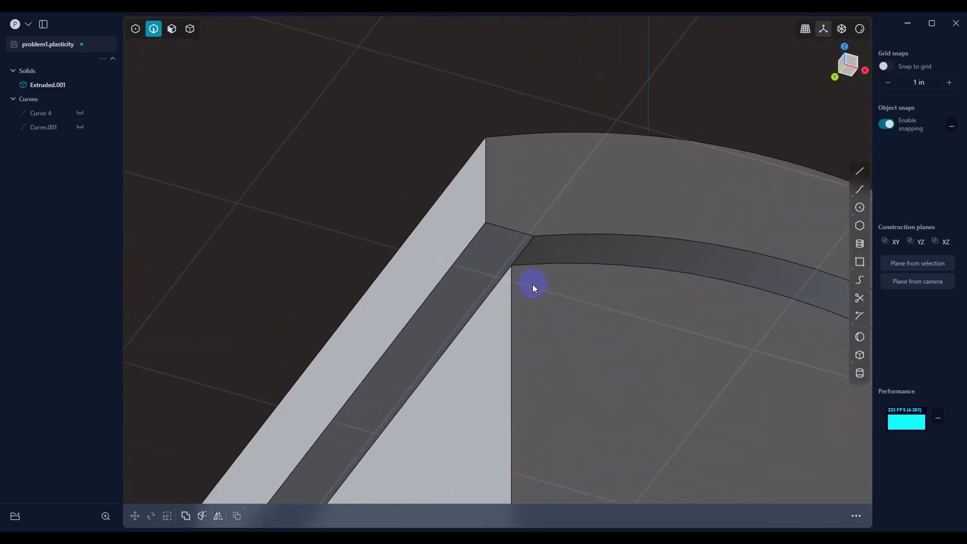
{"action": "middle_click_drag", "start_coordinate": [533, 284], "coordinate": [540, 244]}
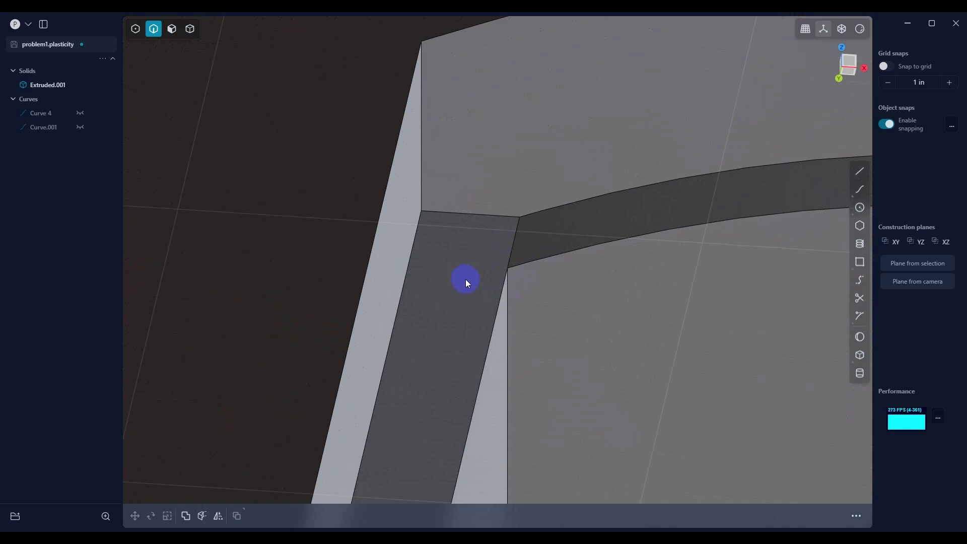
{"action": "middle_click_drag", "start_coordinate": [504, 308], "coordinate": [564, 239]}
{"action": "left_click", "coordinate": [553, 237]}
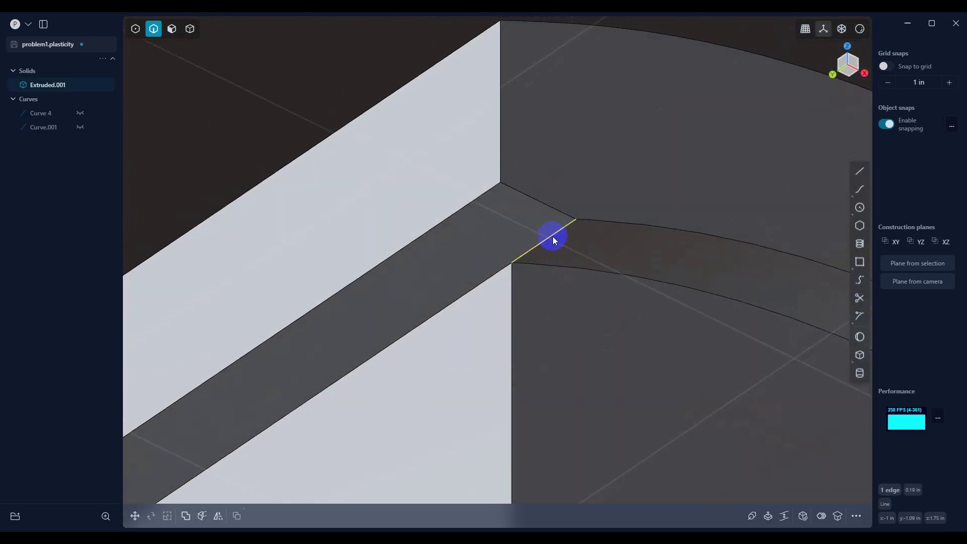
{"action": "left_click", "coordinate": [491, 296]}
{"action": "scroll", "coordinate": [489, 333], "scroll_direction": "down", "scroll_amount": 7}
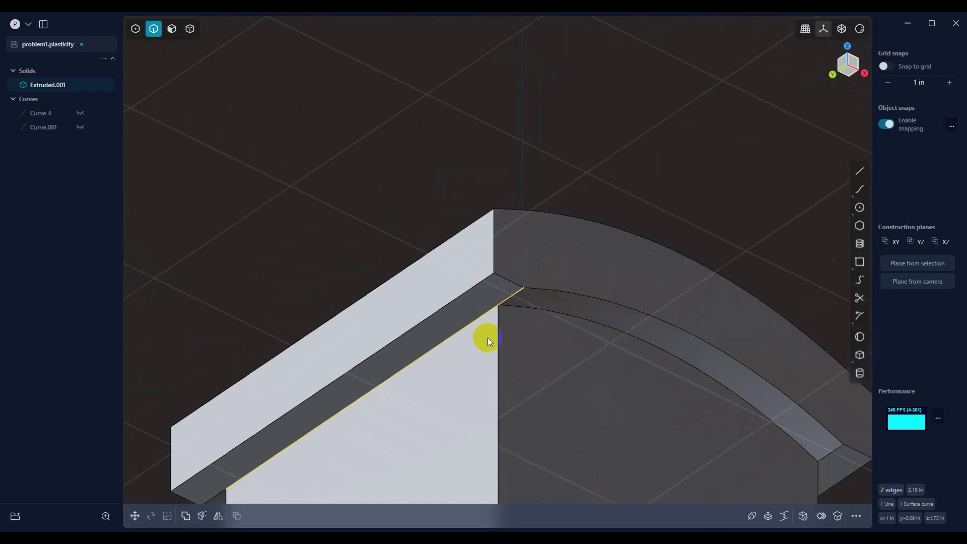
{"action": "middle_click_drag", "start_coordinate": [488, 338], "coordinate": [551, 280], "text": "shift"}
{"action": "left_click", "coordinate": [364, 384]}
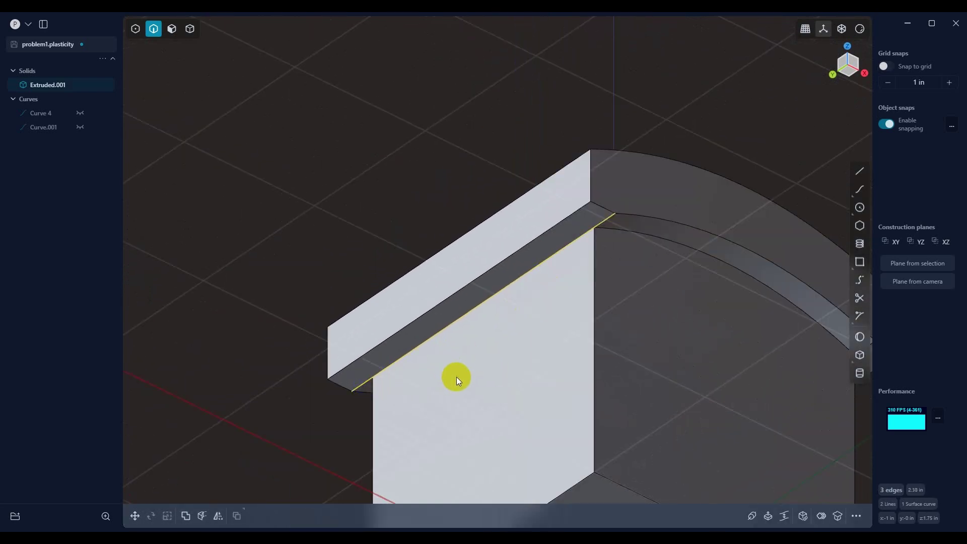
{"action": "key", "text": "f"}
{"action": "mouse_move", "coordinate": [365, 386]}
{"action": "left_mouse_down"}
{"action": "mouse_move", "coordinate": [366, 402]}
{"action": "mouse_move", "coordinate": [362, 389]}
{"action": "left_mouse_up"}
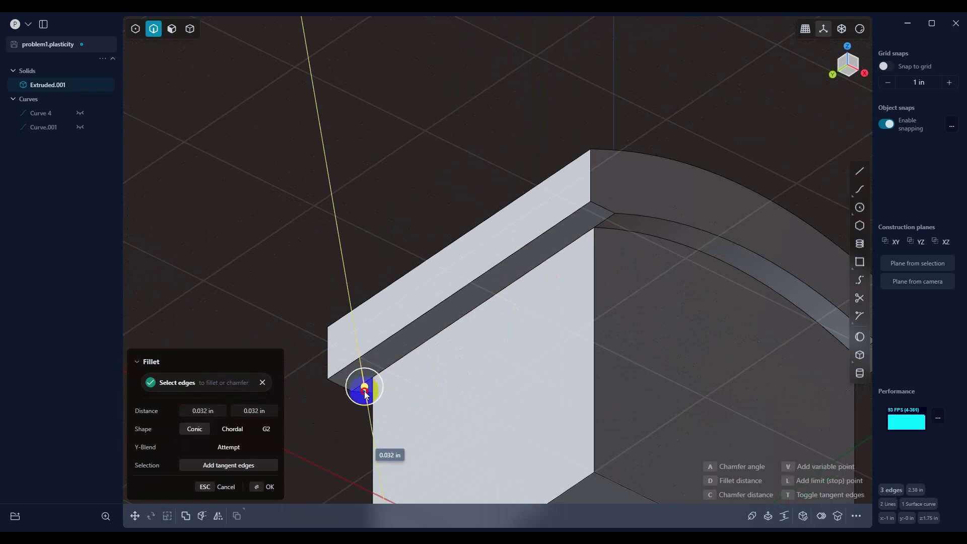
{"action": "left_click", "coordinate": [224, 487]}
Unjoin the lower box's five faces from the solid as a separate sheet and hide that sheet.
{"action": "scroll", "coordinate": [514, 327], "scroll_direction": "down", "scroll_amount": 3}
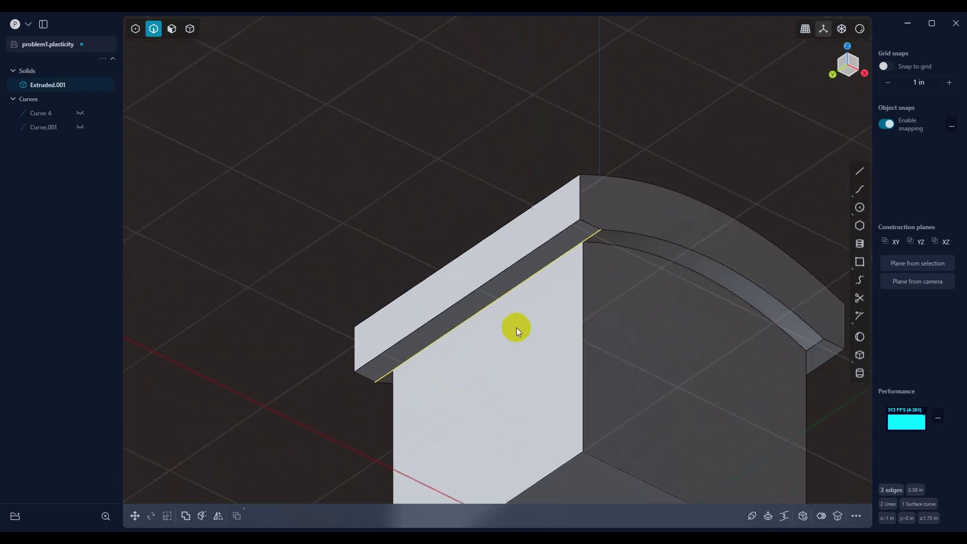
{"action": "middle_click_drag", "start_coordinate": [514, 326], "coordinate": [509, 214]}
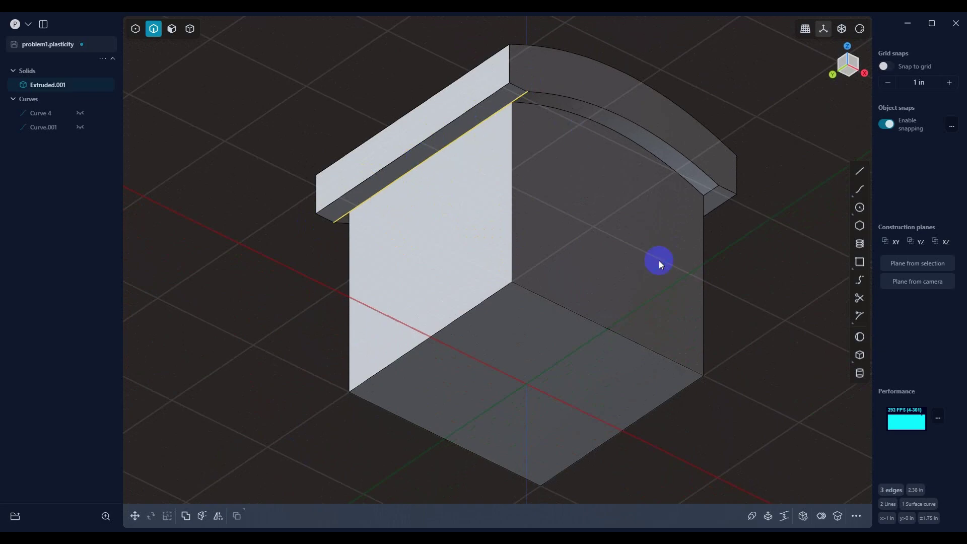
{"action": "left_click", "coordinate": [373, 322]}
{"action": "middle_click_drag", "start_coordinate": [372, 322], "coordinate": [485, 400]}
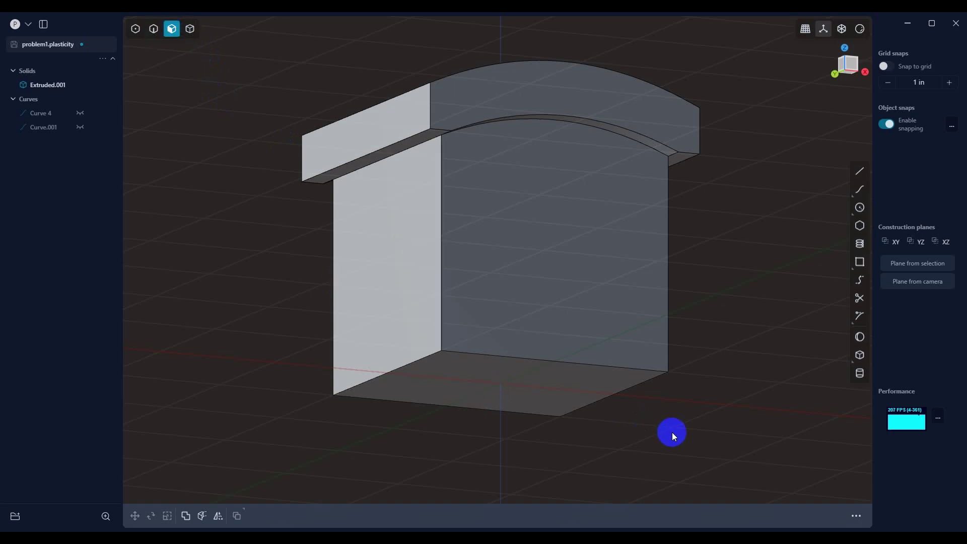
{"action": "left_click_drag", "start_coordinate": [738, 461], "coordinate": [288, 250]}
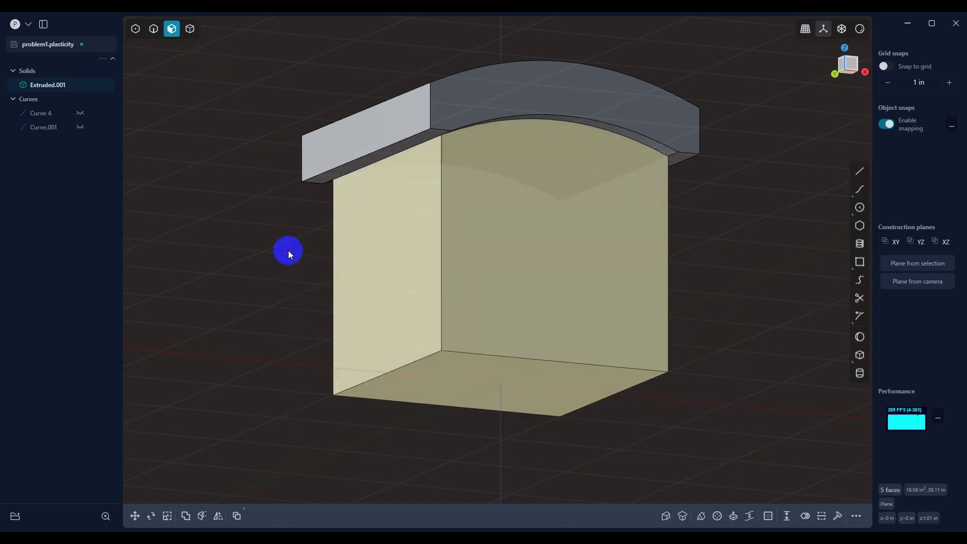
{"action": "middle_click_drag", "start_coordinate": [473, 252], "coordinate": [488, 305]}
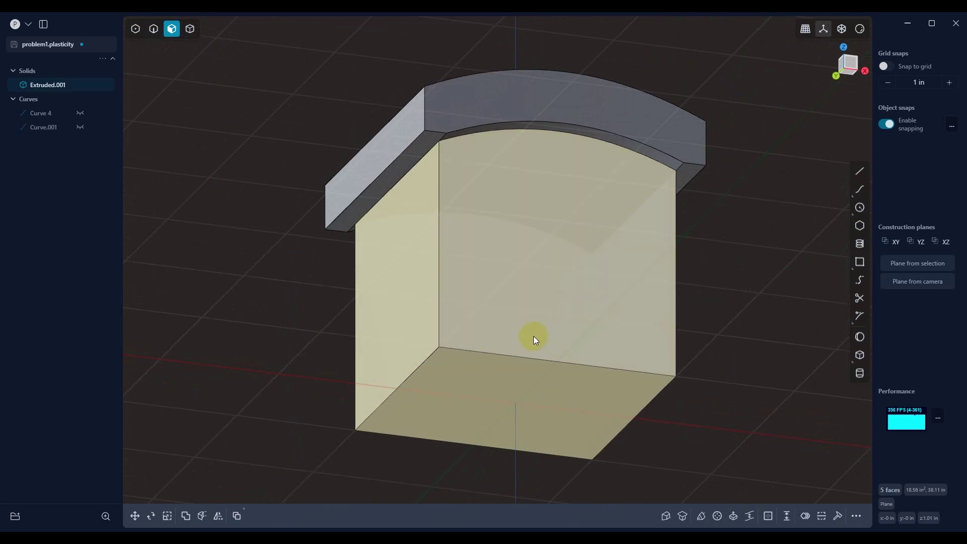
{"action": "key", "text": "alt+j"}
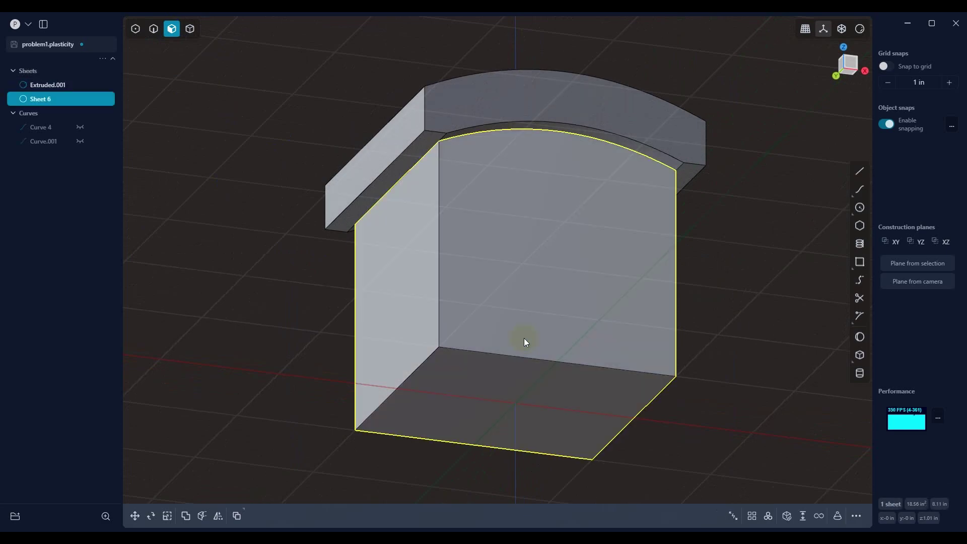
{"action": "left_click", "coordinate": [80, 98]}
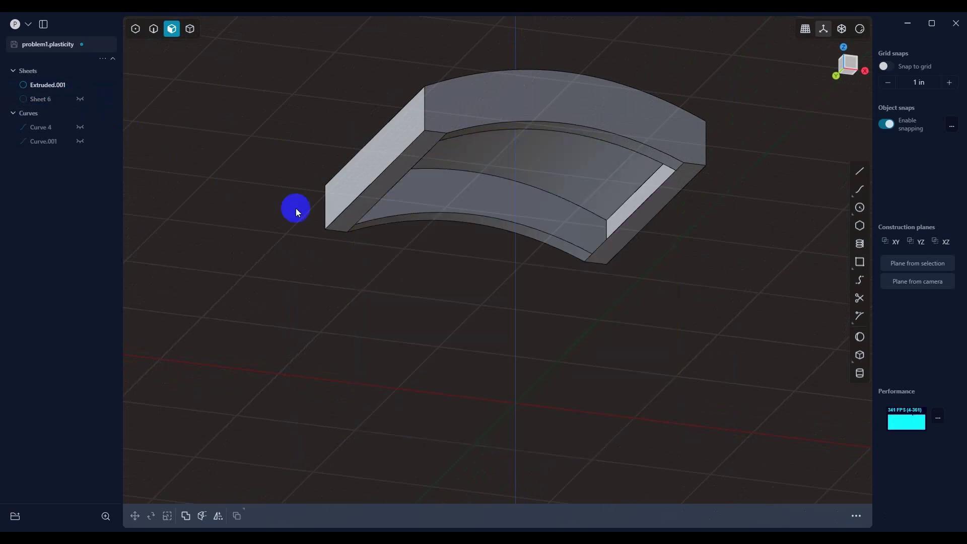
Delete the two narrow curved faces on the lid's underside along its front and back arches.
{"action": "middle_click_drag", "start_coordinate": [295, 208], "coordinate": [427, 149]}
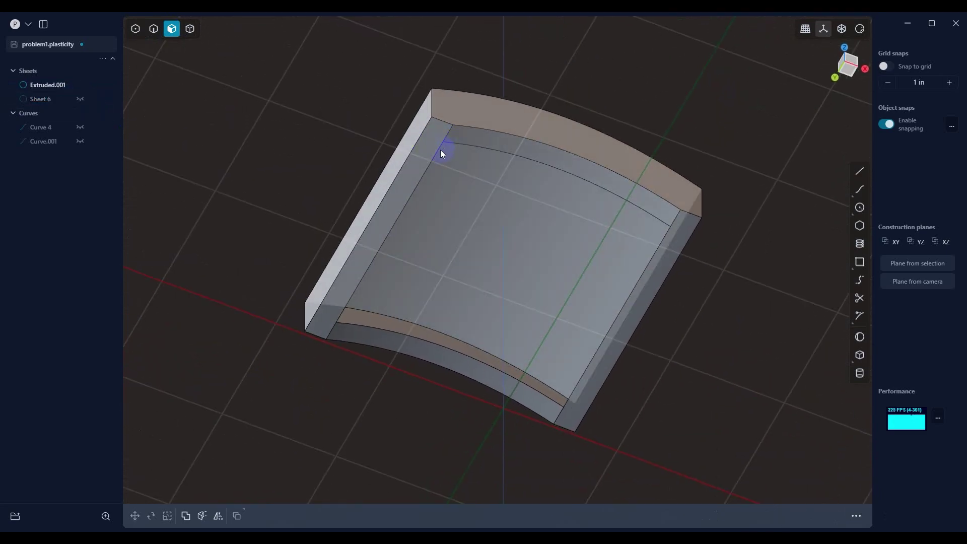
{"action": "left_click", "coordinate": [153, 28]}
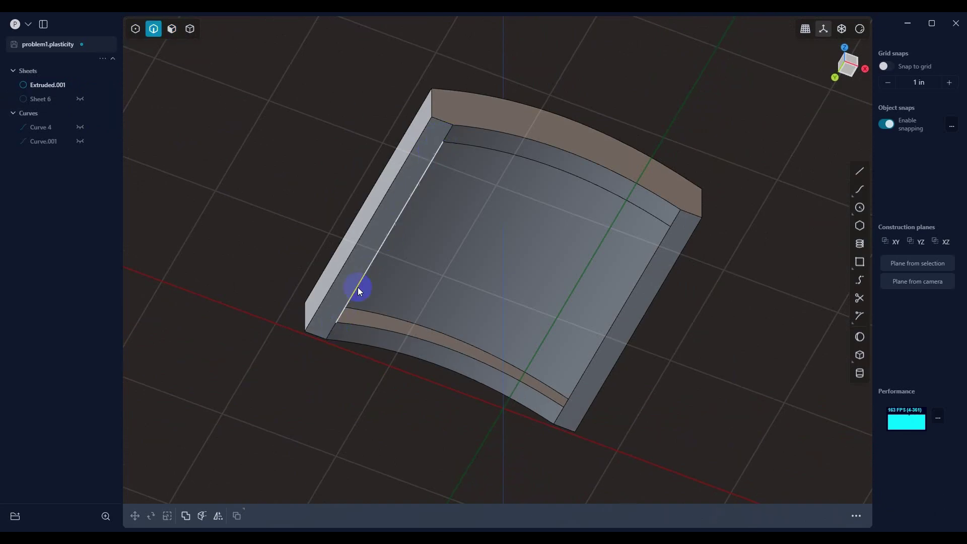
{"action": "left_click", "coordinate": [172, 29]}
{"action": "left_click", "coordinate": [487, 152]}
{"action": "left_click", "coordinate": [370, 341]}
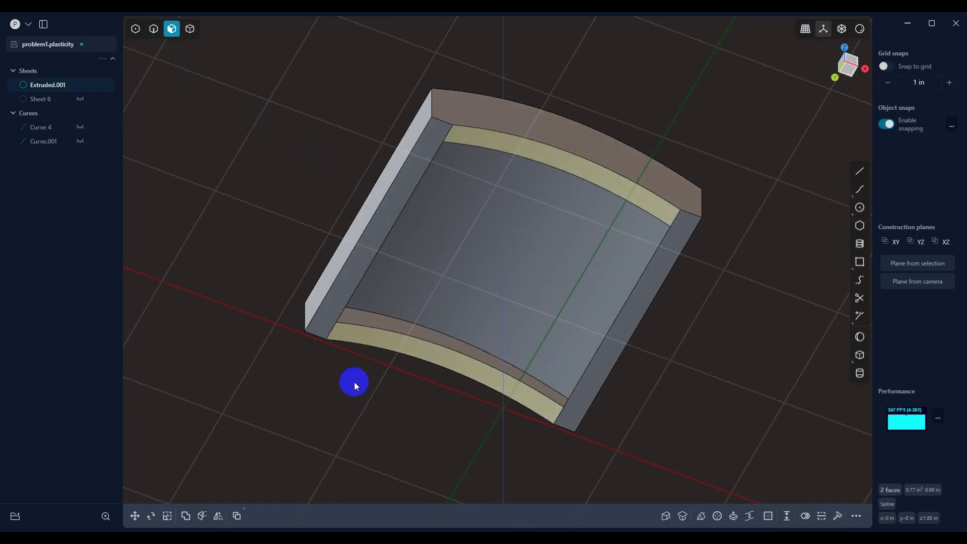
{"action": "key", "text": "Delete"}
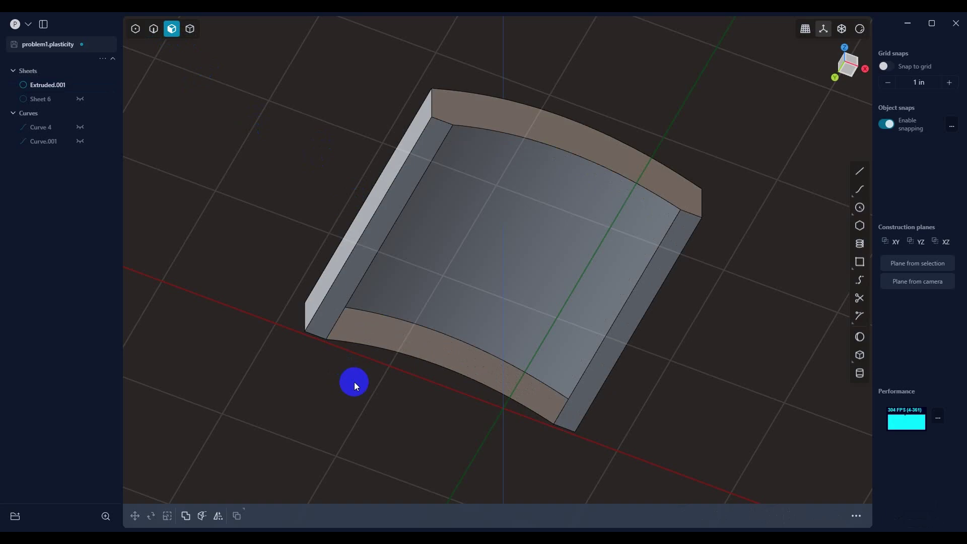
Try to clean up the lid sheet's split edge segments with Delete Redundant Topology.
{"action": "left_click", "coordinate": [153, 29]}
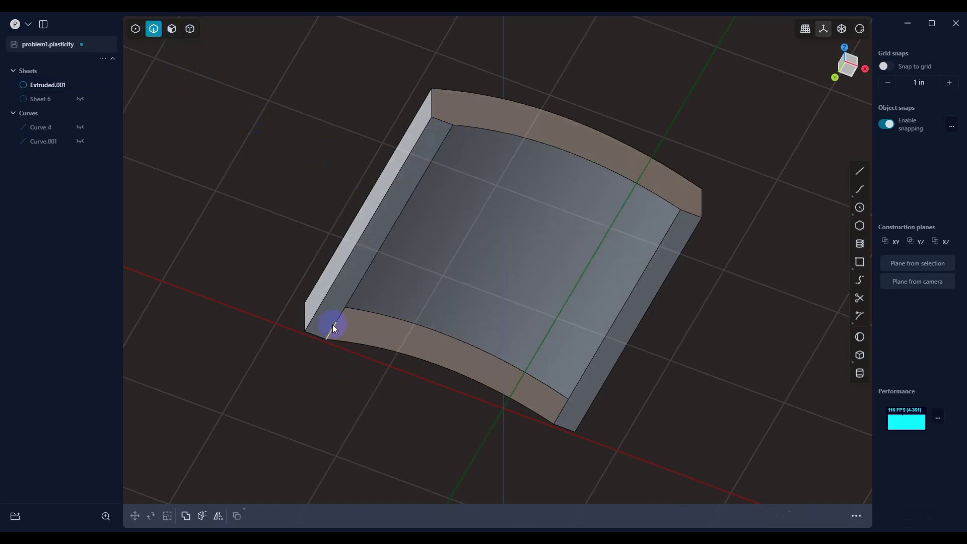
{"action": "left_click", "coordinate": [190, 28]}
{"action": "left_click", "coordinate": [444, 172]}
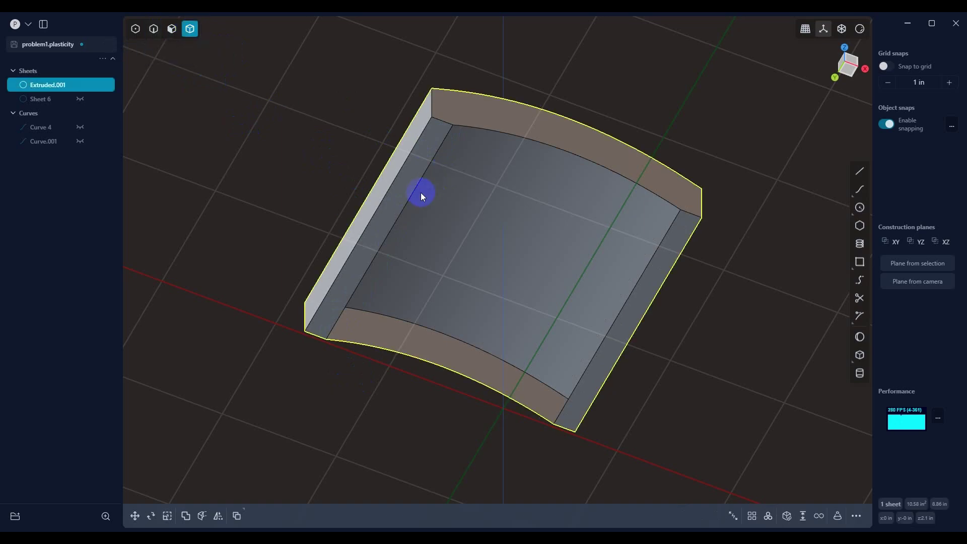
{"action": "type", "text": "fredu"}
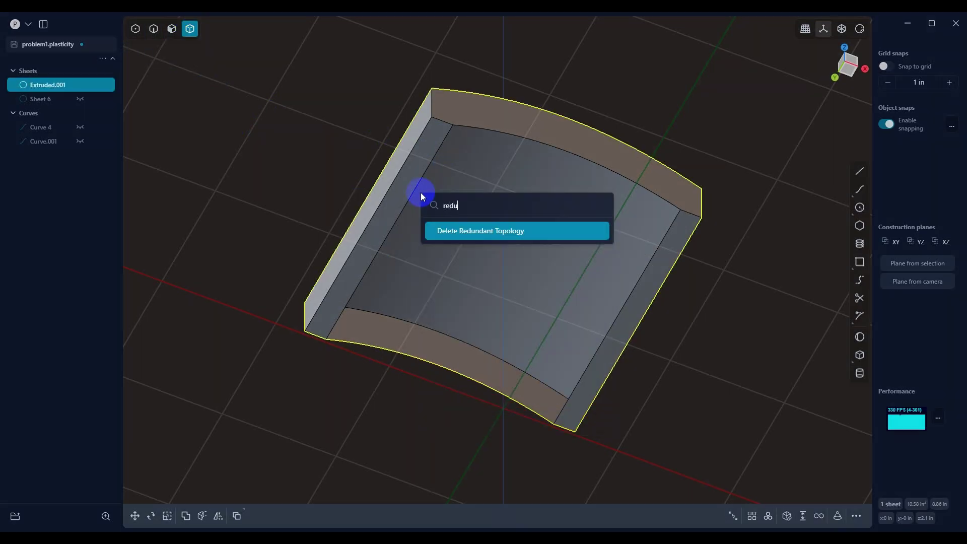
{"action": "left_click", "coordinate": [484, 232]}
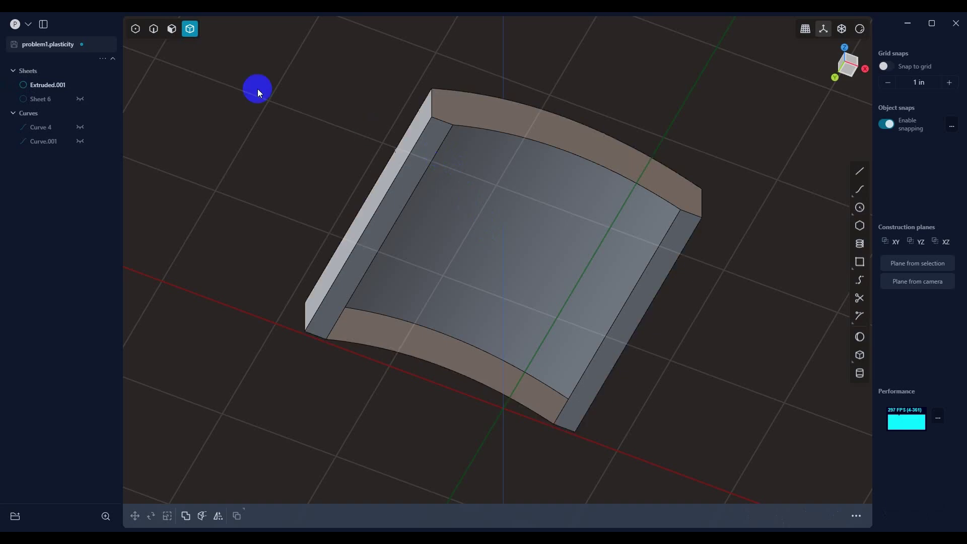
Merge the short end segments into the long straight inner edge on both sides of the lid's underside.
{"action": "left_click", "coordinate": [153, 29]}
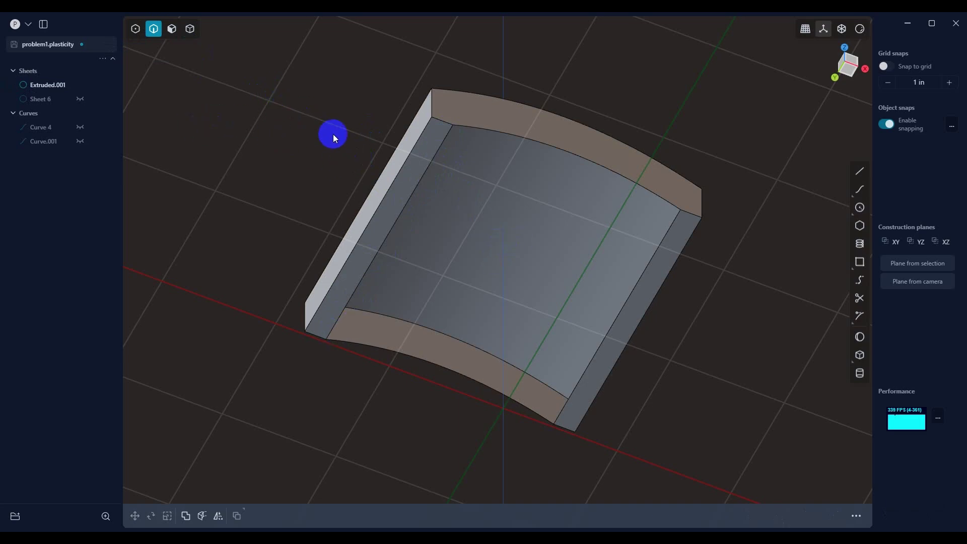
{"action": "left_click", "coordinate": [449, 135]}
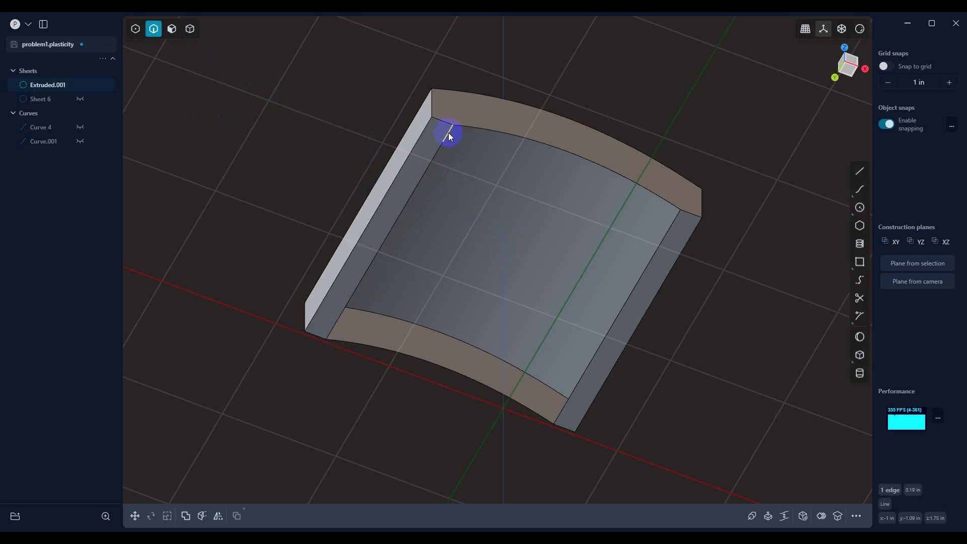
{"action": "left_click", "coordinate": [471, 144]}
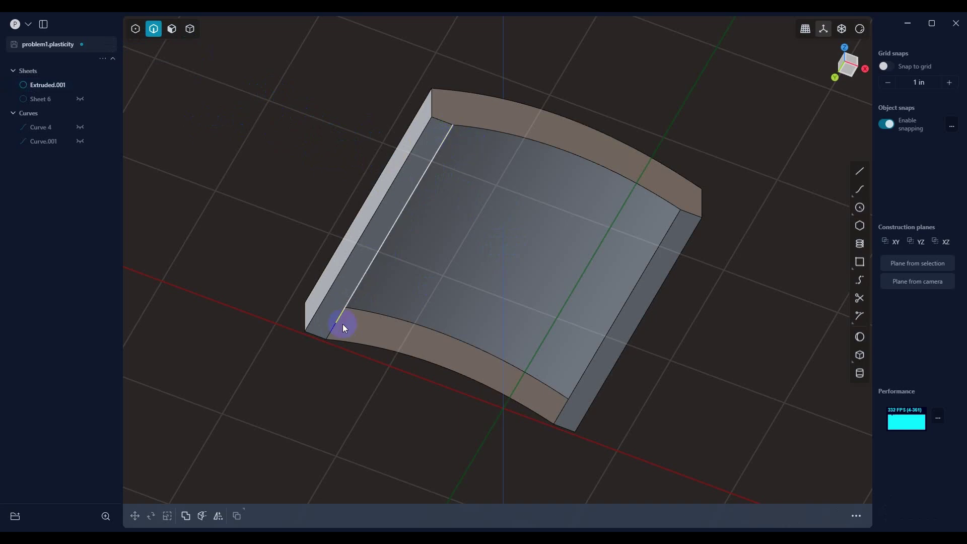
{"action": "left_click", "coordinate": [400, 219]}
{"action": "left_click", "coordinate": [404, 224]}
{"action": "left_click", "coordinate": [675, 219]}
{"action": "left_click", "coordinate": [675, 218]}
{"action": "left_click", "coordinate": [667, 232]}
{"action": "left_click", "coordinate": [667, 231]}
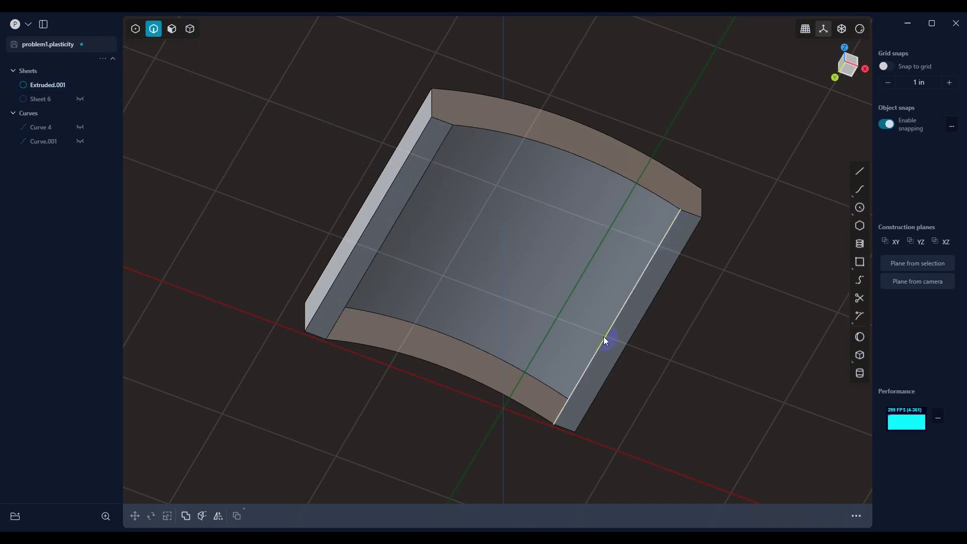
Patch the lid's open underside from its four inner boundary edges using Patch Hole with Quality faces.
{"action": "left_click", "coordinate": [418, 189]}
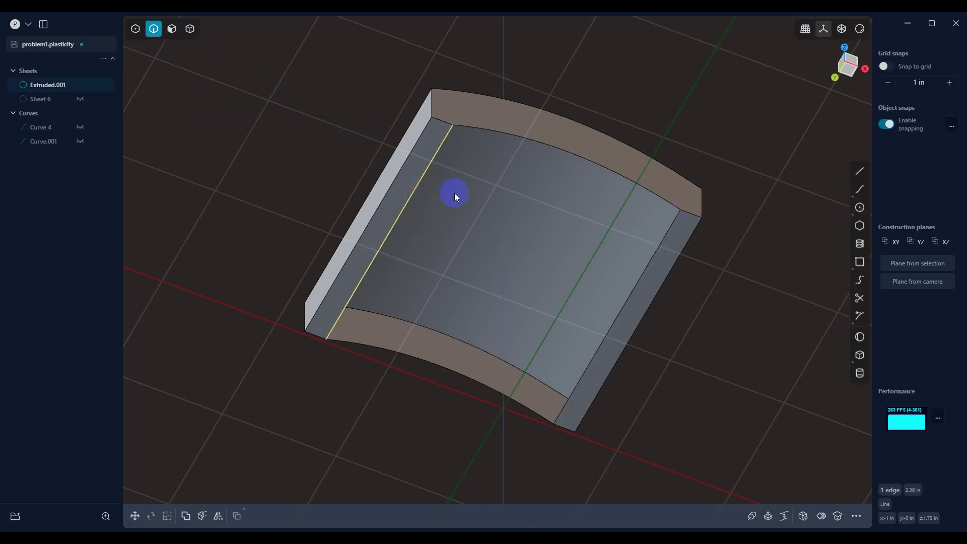
{"action": "left_click", "coordinate": [526, 138], "text": "shift"}
{"action": "left_click", "coordinate": [654, 255], "text": "shift"}
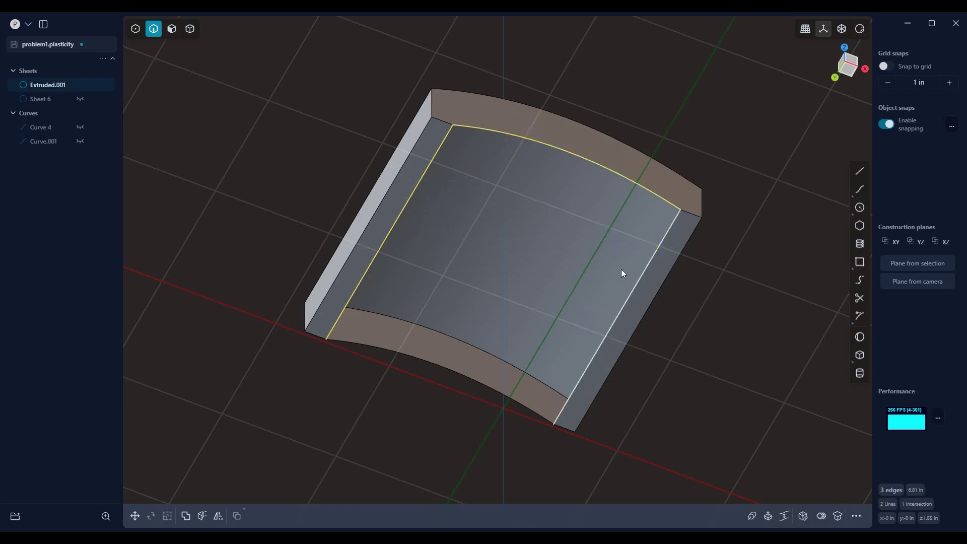
{"action": "left_click", "coordinate": [422, 363], "text": "shift"}
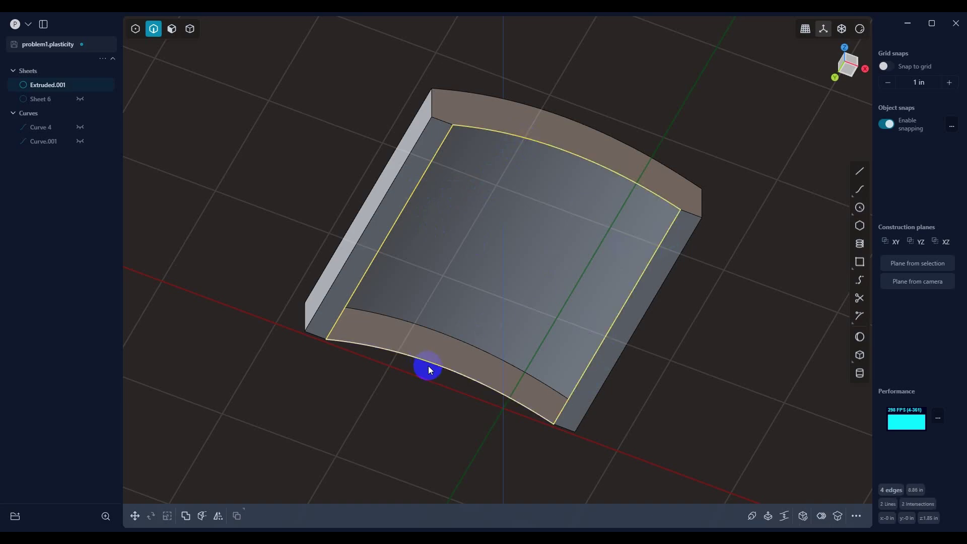
{"action": "key", "text": "shift+p"}
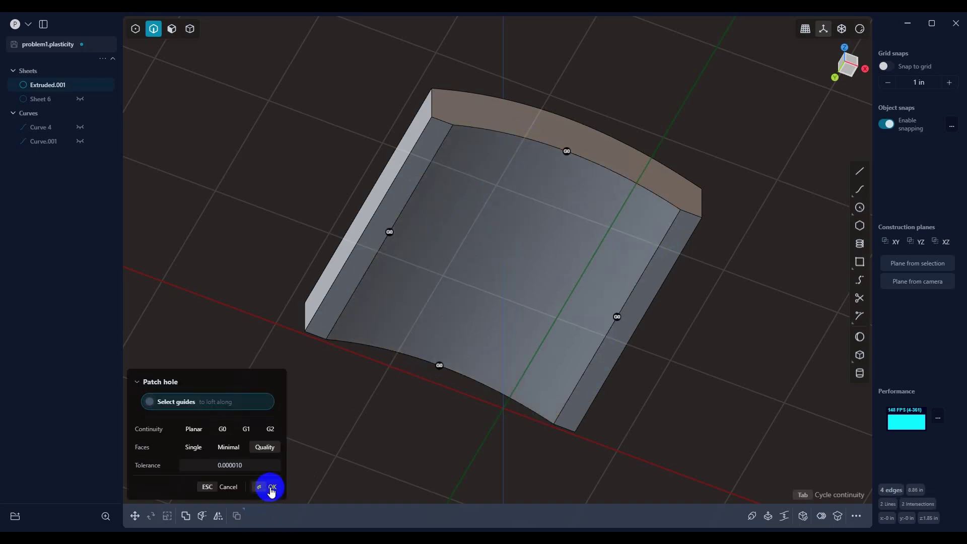
{"action": "left_click", "coordinate": [271, 487]}
Hide the lid solid and show the separated box sheet from above.
{"action": "left_click", "coordinate": [85, 87]}
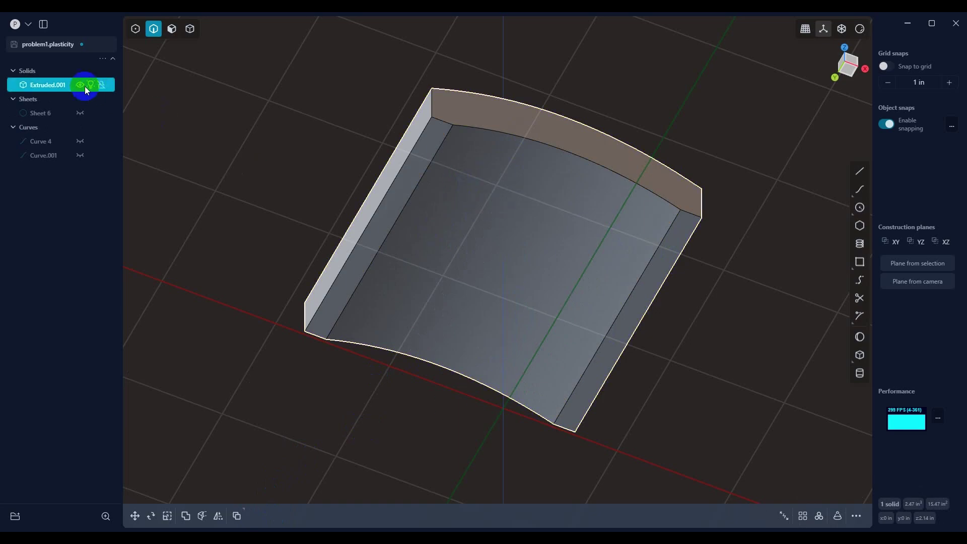
{"action": "left_click", "coordinate": [80, 85]}
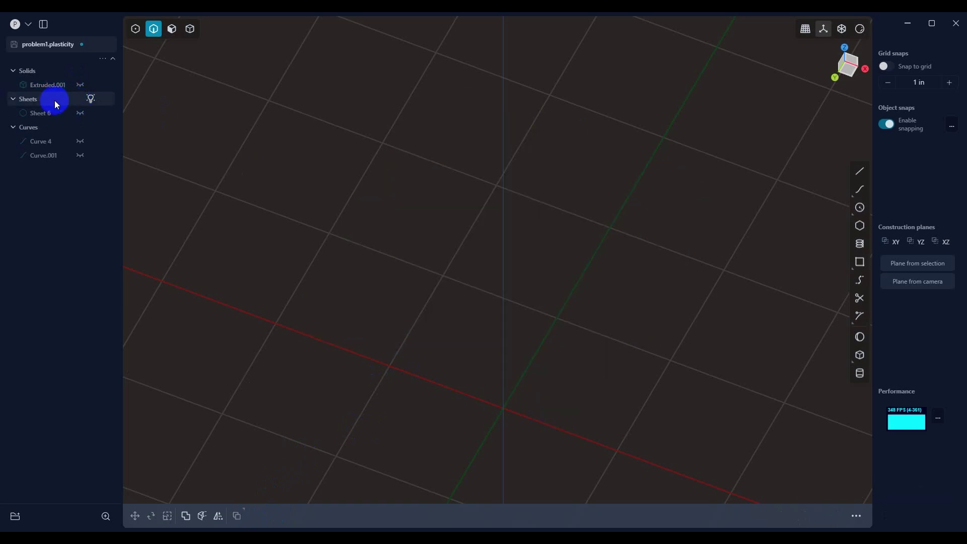
{"action": "left_click", "coordinate": [54, 106]}
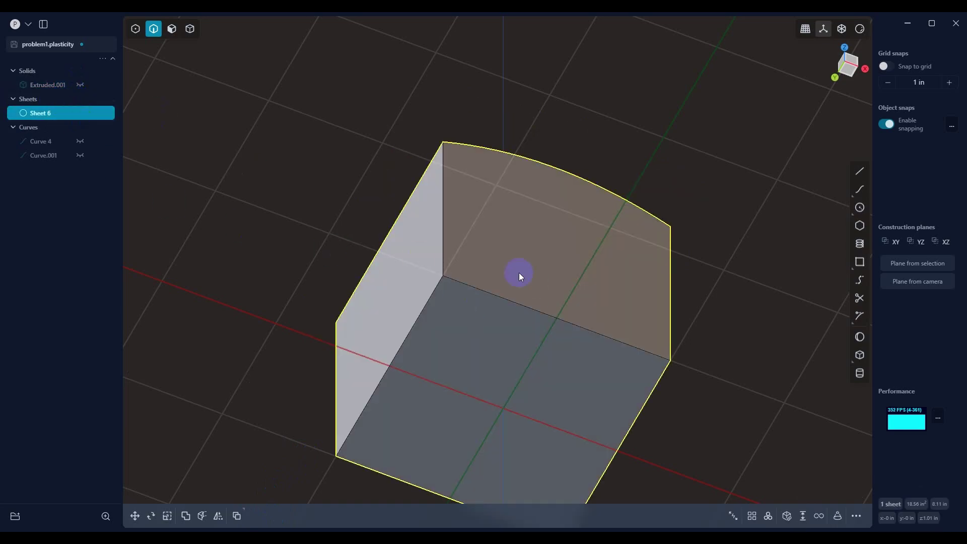
{"action": "middle_click_drag", "start_coordinate": [519, 273], "coordinate": [438, 283]}
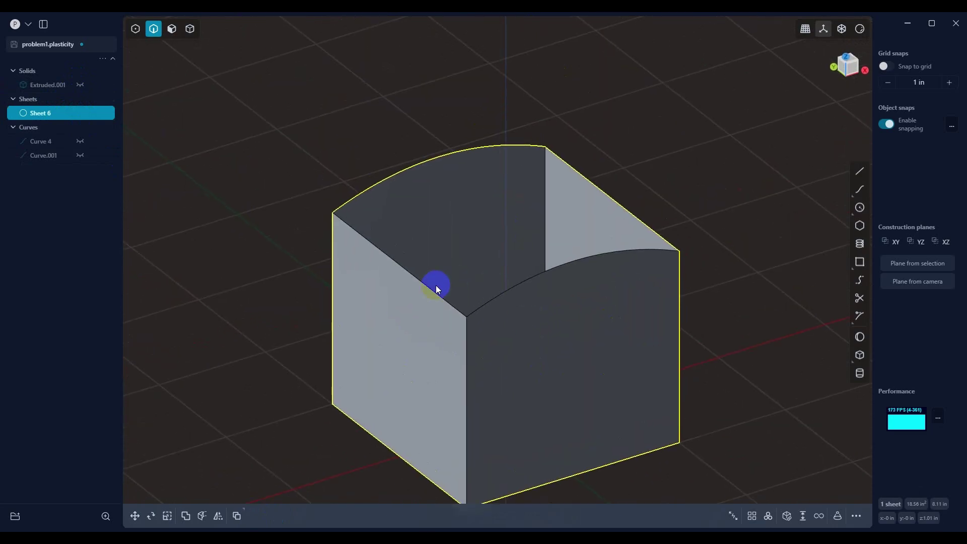
Patch the box sheet's open top from its four upper boundary edges to close it into a solid.
{"action": "left_click", "coordinate": [394, 261]}
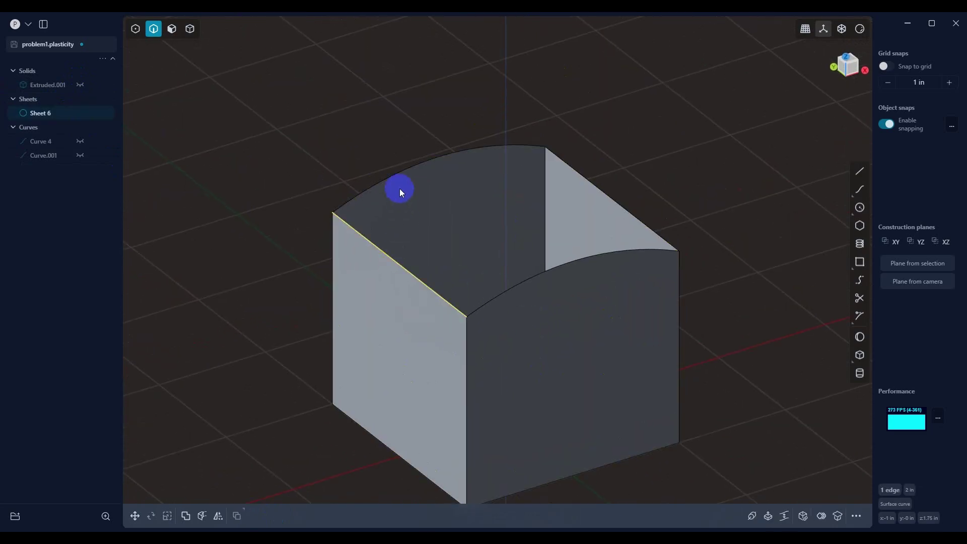
{"action": "left_click", "coordinate": [589, 183]}
{"action": "left_click", "coordinate": [595, 254]}
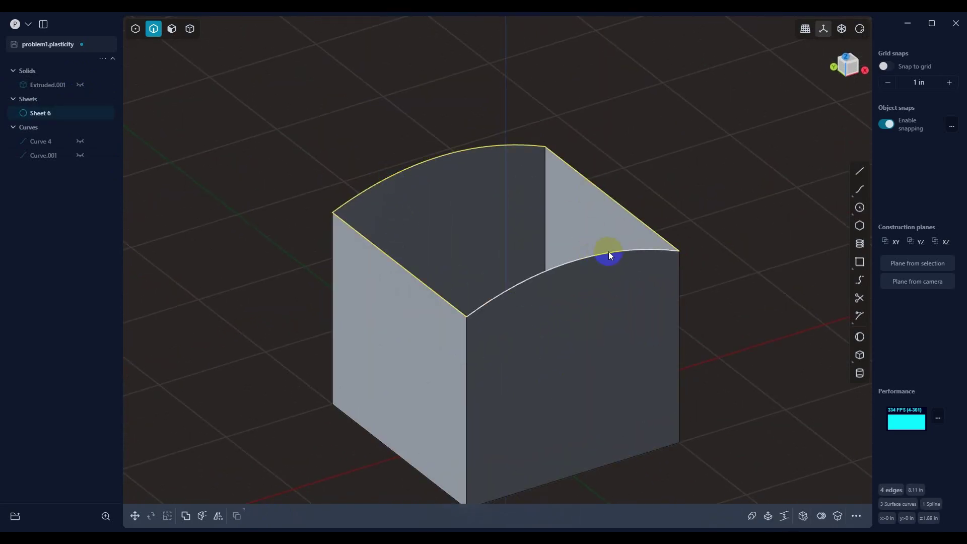
{"action": "key", "text": "p"}
{"action": "left_click", "coordinate": [497, 257]}
{"action": "left_click", "coordinate": [269, 487]}
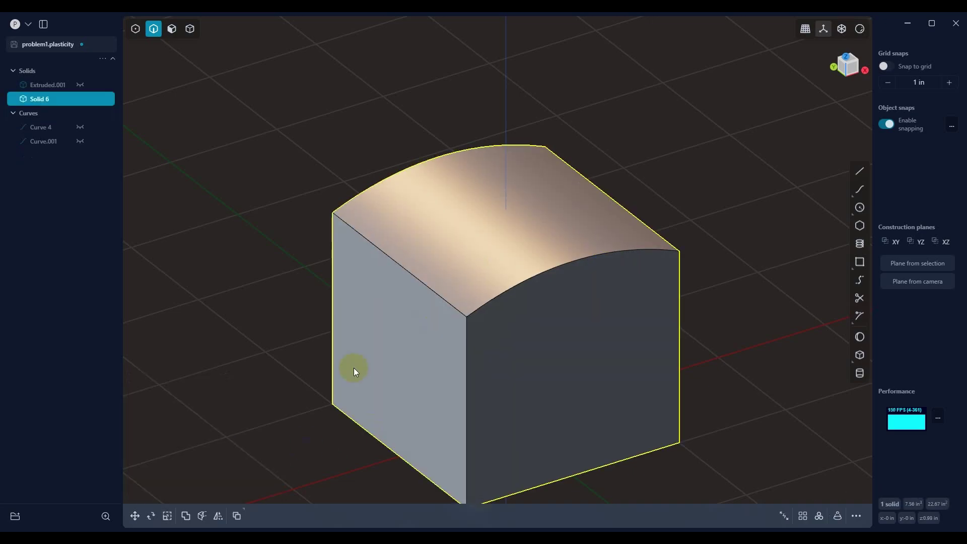
{"action": "left_click", "coordinate": [172, 29]}
{"action": "left_click", "coordinate": [509, 225]}
{"action": "key", "text": "g"}
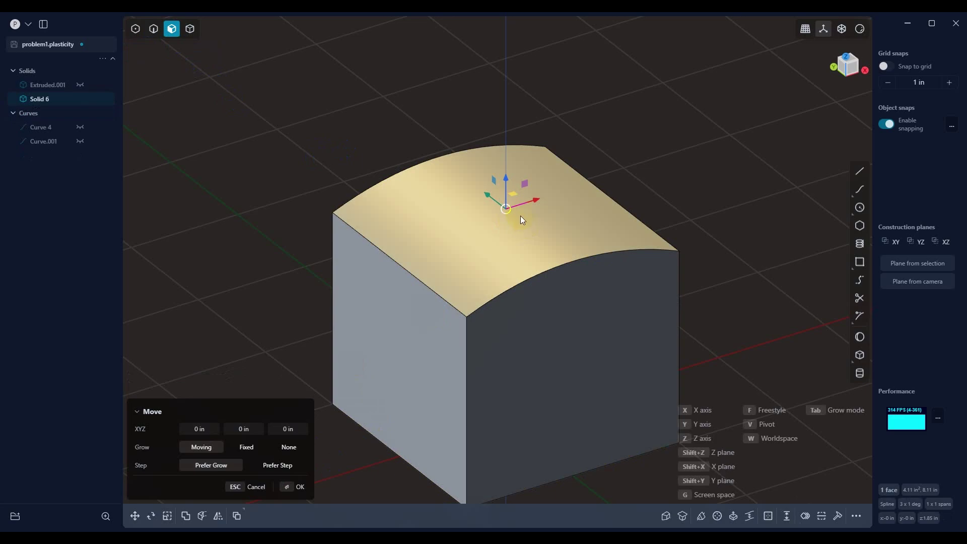
{"action": "left_click_drag", "start_coordinate": [506, 177], "coordinate": [505, 156]}
{"action": "left_click", "coordinate": [256, 487]}
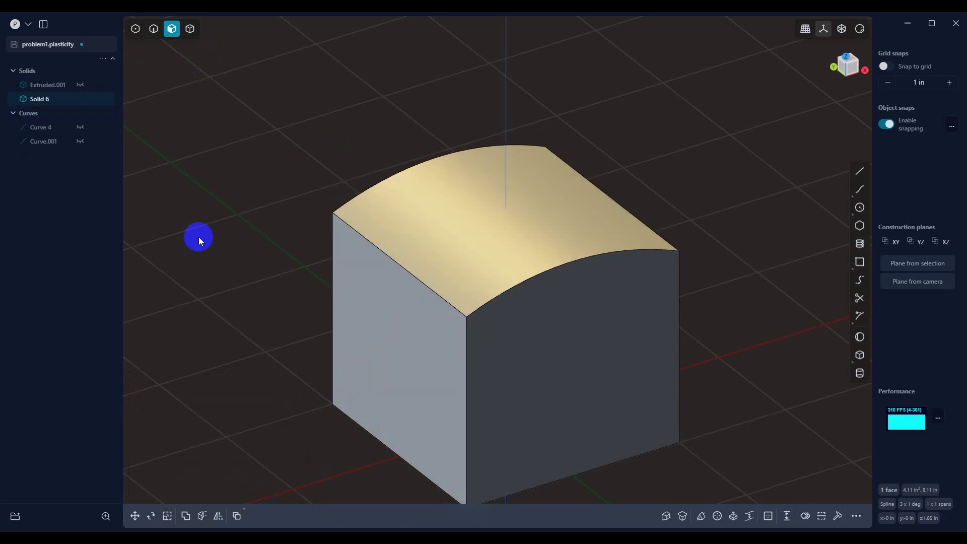
Unhide the lid solid and fillet the two straight underside edges between its flat rims and arched face at about 0.474 in.
{"action": "left_click", "coordinate": [80, 84]}
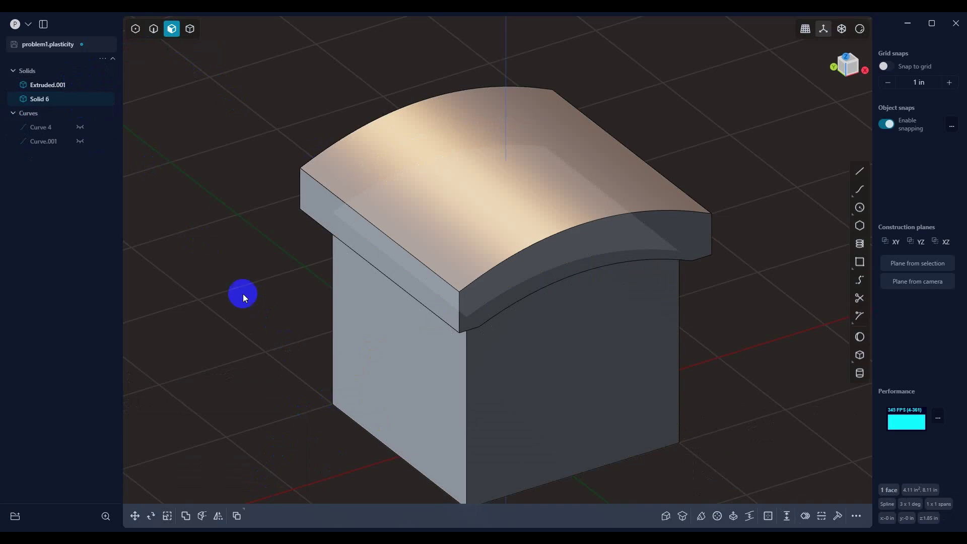
{"action": "scroll", "coordinate": [382, 289], "scroll_direction": "up", "scroll_amount": 10}
{"action": "scroll", "coordinate": [436, 281], "scroll_direction": "up", "scroll_amount": 3}
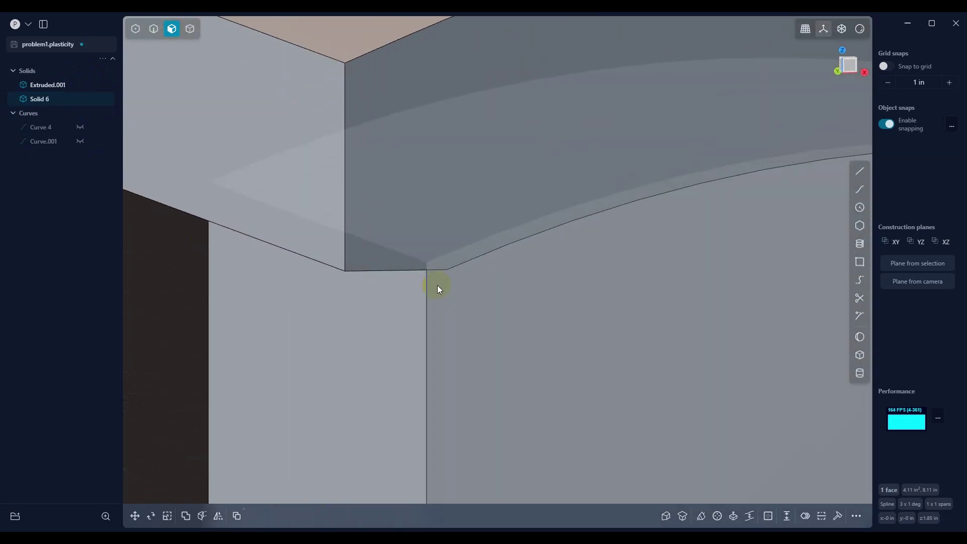
{"action": "middle_click_drag", "start_coordinate": [437, 285], "coordinate": [426, 234]}
{"action": "left_click", "coordinate": [155, 29]}
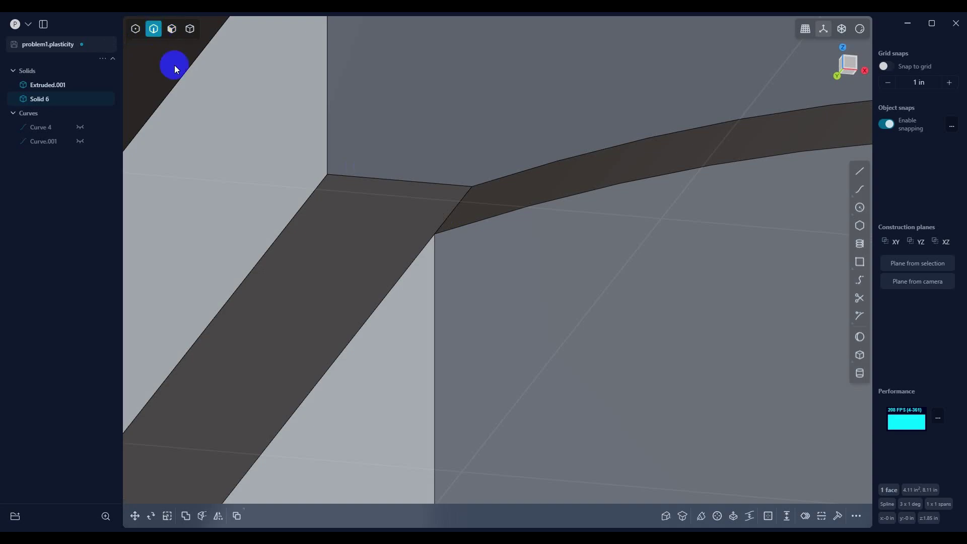
{"action": "left_click", "coordinate": [457, 202]}
{"action": "middle_click_drag", "start_coordinate": [476, 228], "coordinate": [800, 295]}
{"action": "left_click", "coordinate": [800, 295]}
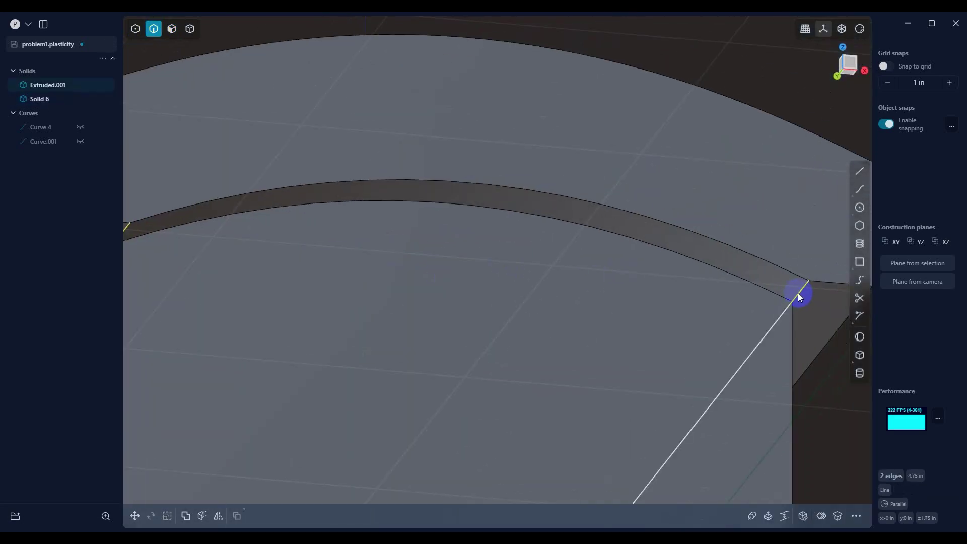
{"action": "key", "text": "f"}
{"action": "left_click_drag", "start_coordinate": [802, 298], "coordinate": [778, 452]}
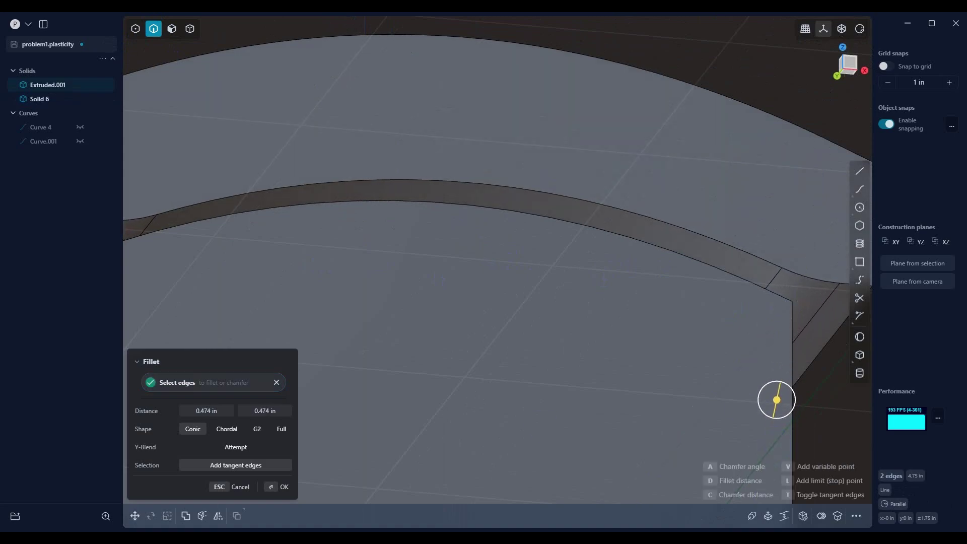
{"action": "left_click", "coordinate": [284, 487]}
Hide the lid solid to leave only the closed box solid on display.
{"action": "middle_click_drag", "start_coordinate": [200, 274], "coordinate": [456, 275]}
{"action": "scroll", "coordinate": [454, 277], "scroll_direction": "up", "scroll_amount": 3}
{"action": "scroll", "coordinate": [464, 278], "scroll_direction": "up", "scroll_amount": 3}
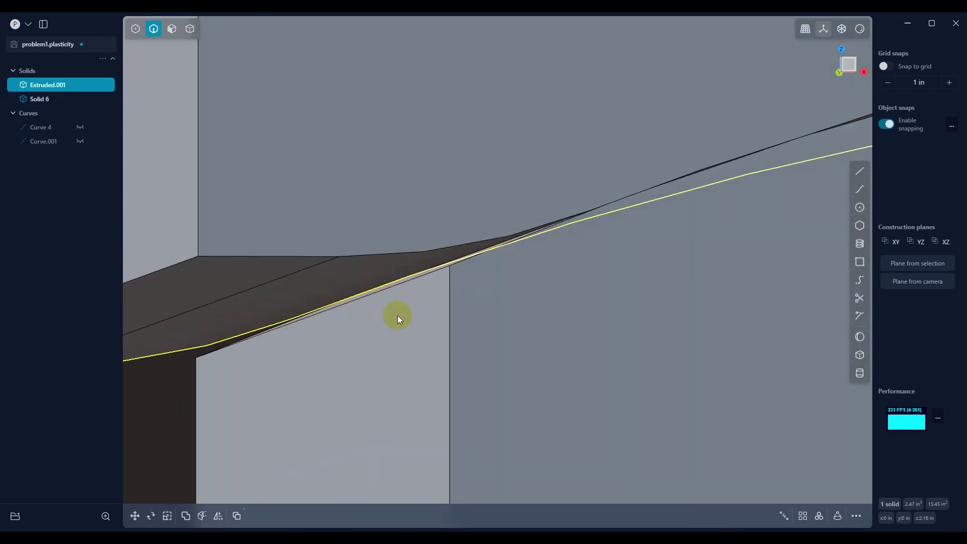
{"action": "scroll", "coordinate": [464, 322], "scroll_direction": "down", "scroll_amount": 6}
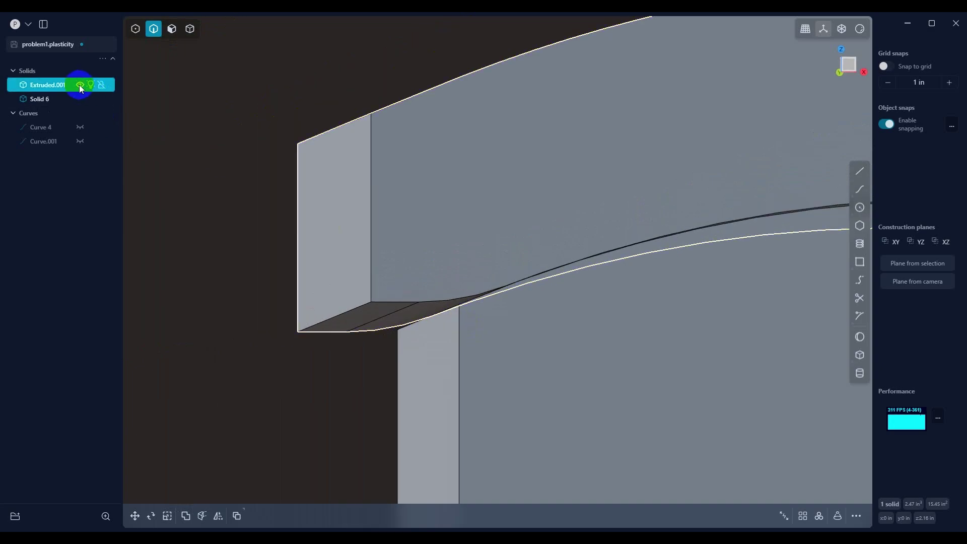
{"action": "left_click", "coordinate": [79, 84]}
{"action": "middle_click_drag", "start_coordinate": [276, 204], "coordinate": [515, 246]}
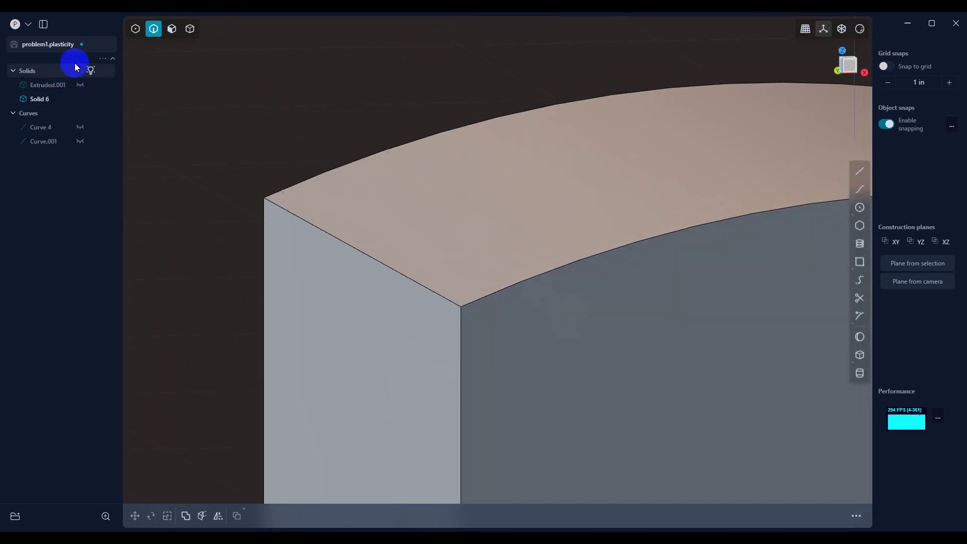
Move the box's curved top face upward along Z by about 0.082 in.
{"action": "left_click", "coordinate": [172, 29]}
{"action": "left_click", "coordinate": [517, 220]}
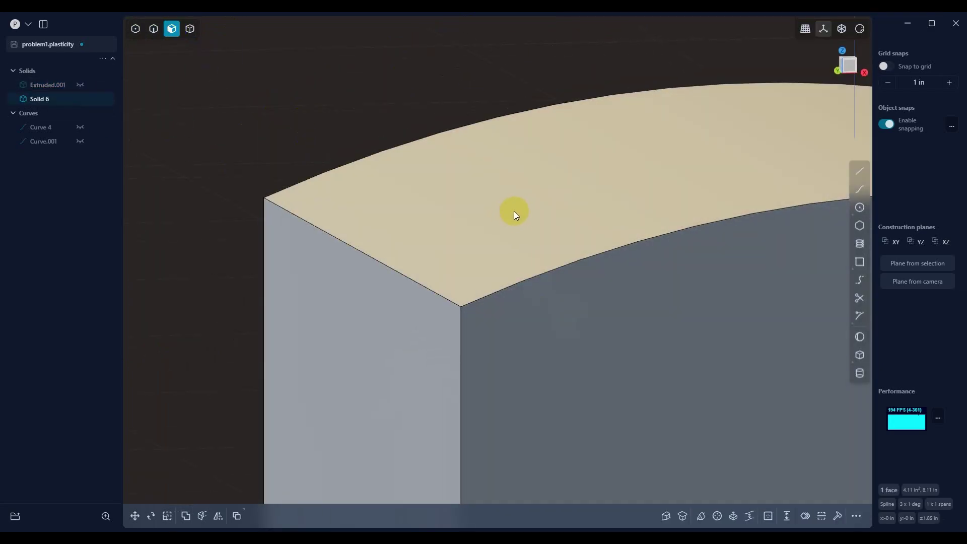
{"action": "key", "text": "g"}
{"action": "scroll", "coordinate": [597, 233], "scroll_direction": "down", "scroll_amount": 2}
{"action": "middle_click_drag", "start_coordinate": [609, 233], "coordinate": [499, 304], "text": "shift"}
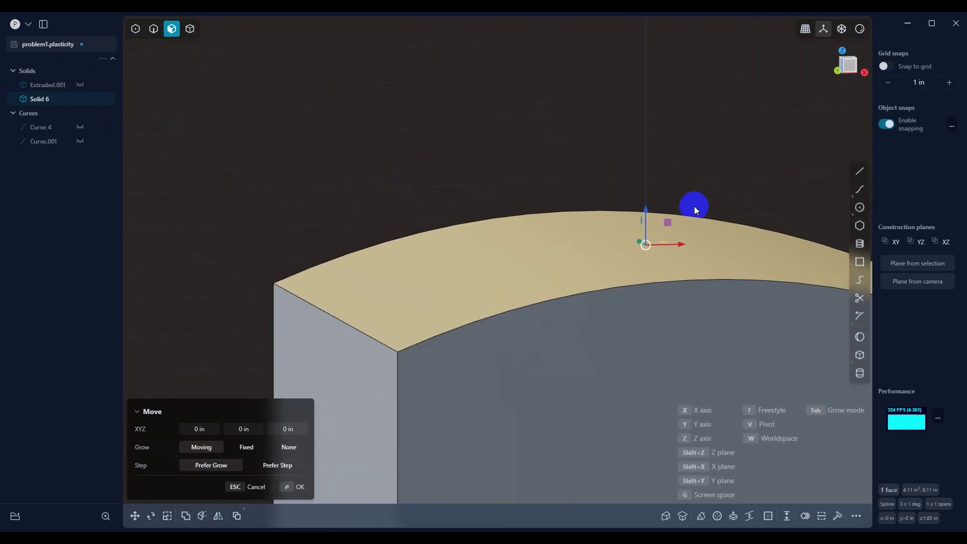
{"action": "left_click_drag", "start_coordinate": [643, 205], "coordinate": [644, 181]}
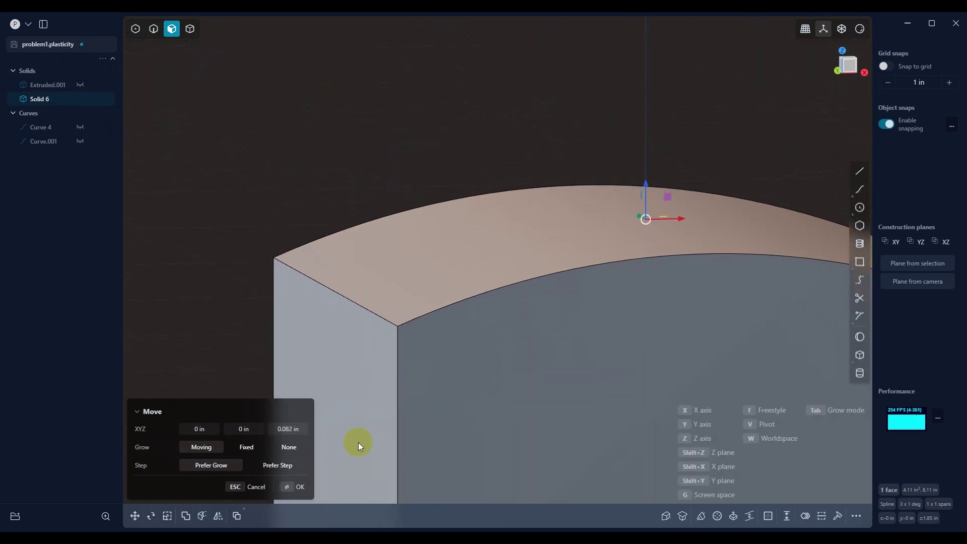
{"action": "left_click", "coordinate": [300, 487]}
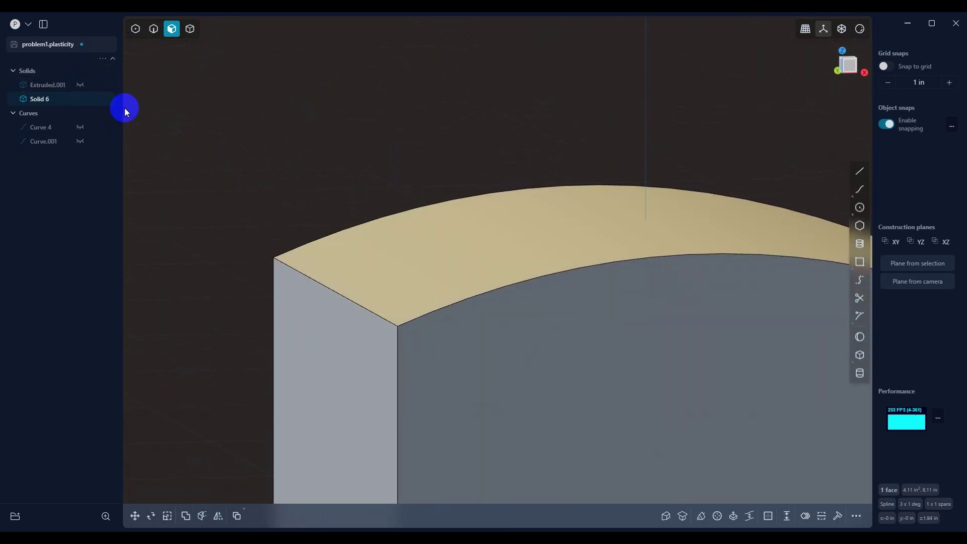
Unhide the lid solid and set selection to whole solids.
{"action": "left_click", "coordinate": [80, 85]}
{"action": "middle_click_drag", "start_coordinate": [383, 217], "coordinate": [466, 305]}
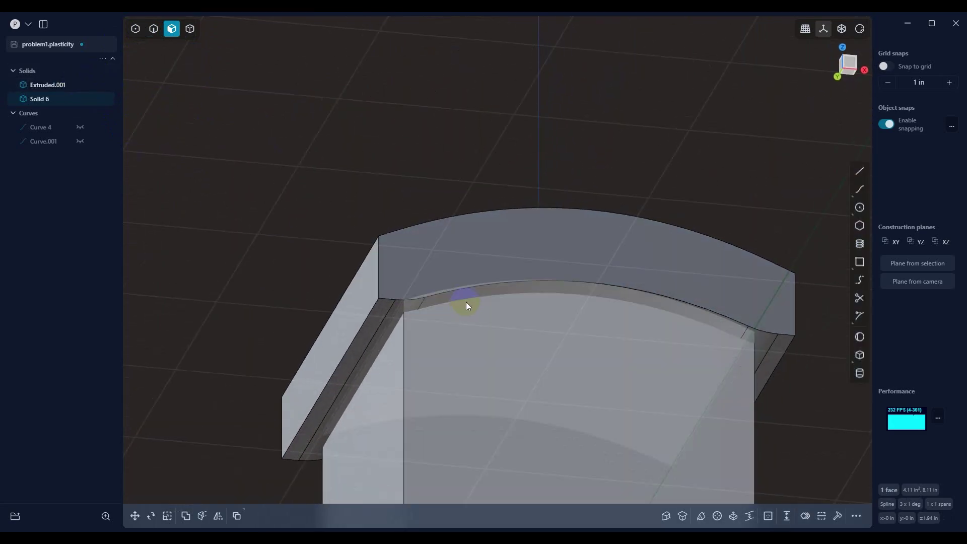
{"action": "left_click", "coordinate": [190, 28]}
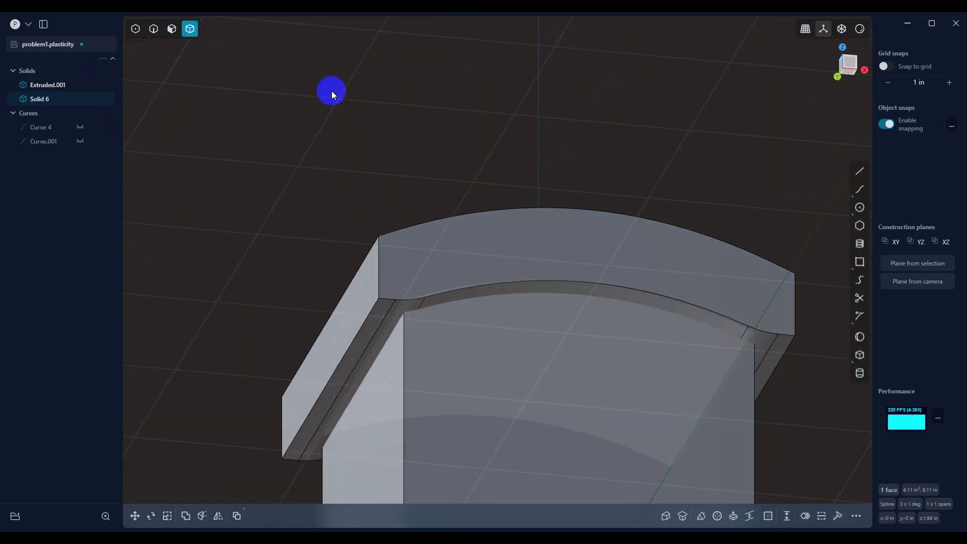
{"action": "key", "text": "shift+b"}
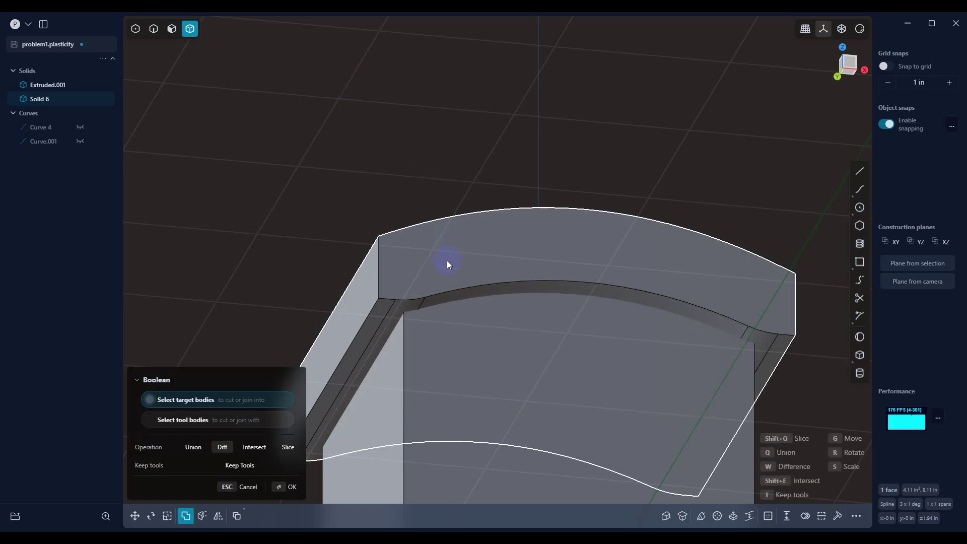
{"action": "left_click", "coordinate": [521, 401]}
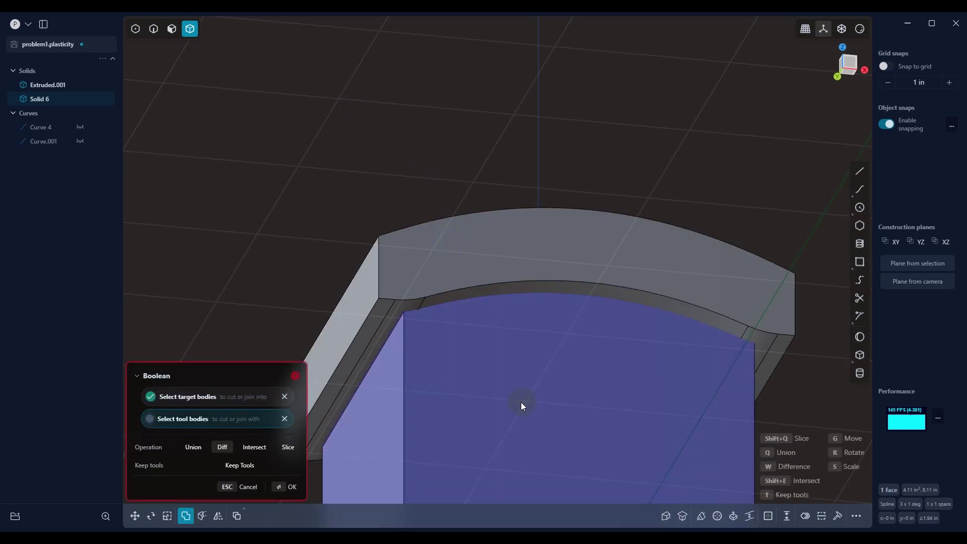
{"action": "left_click", "coordinate": [194, 446]}
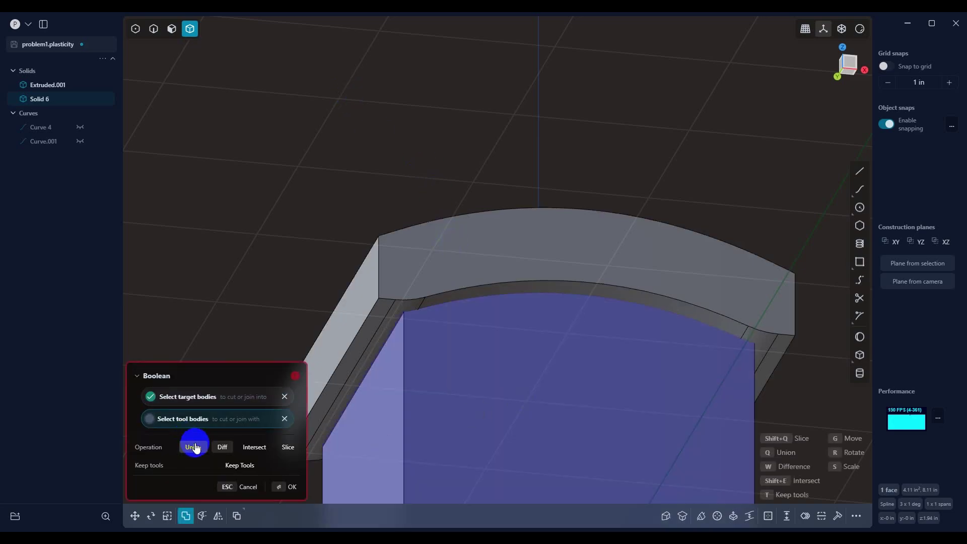
{"action": "left_click", "coordinate": [292, 487]}
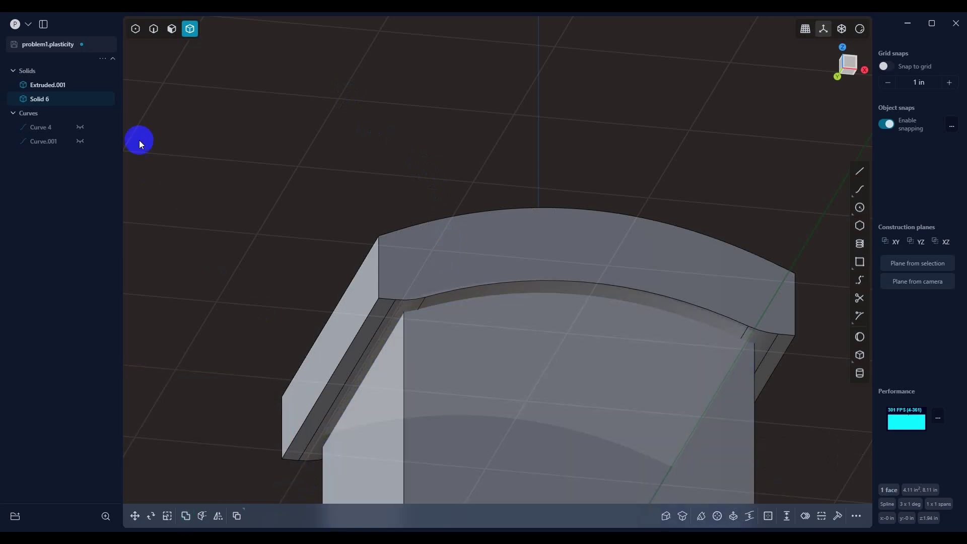
Join the box to the lid with a Boolean Union, using the lid as target and the box as tool.
{"action": "key", "text": "shift+b"}
{"action": "left_click", "coordinate": [450, 273]}
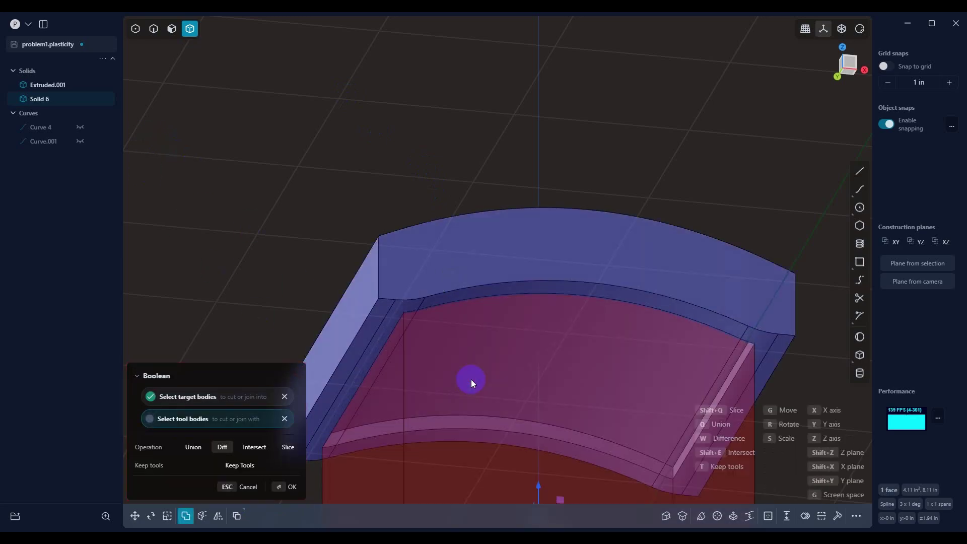
{"action": "left_click", "coordinate": [194, 447]}
{"action": "left_click", "coordinate": [286, 491]}
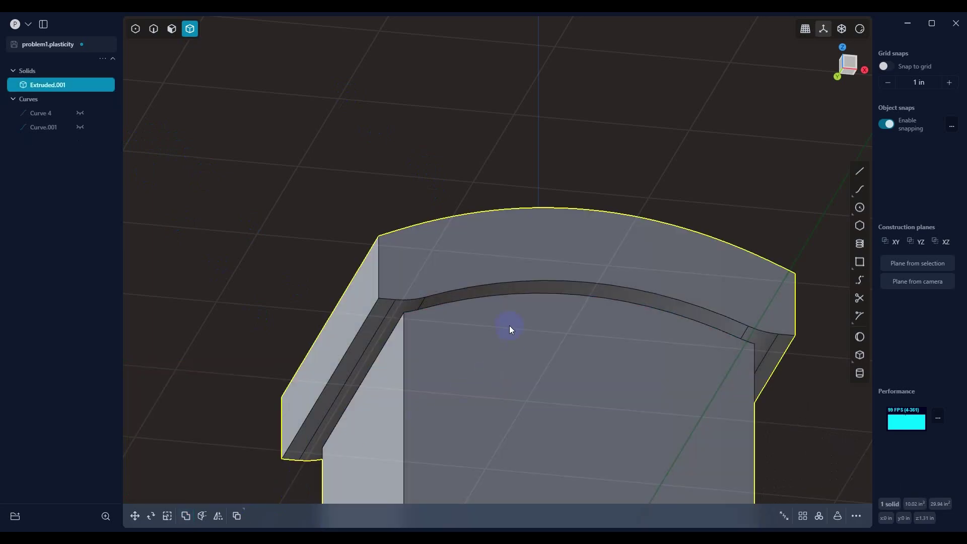
Fillet the four vertical corner edges of the box body at about 0.226 in.
{"action": "middle_click_drag", "start_coordinate": [509, 325], "coordinate": [545, 294]}
{"action": "scroll", "coordinate": [464, 304], "scroll_direction": "up", "scroll_amount": 5}
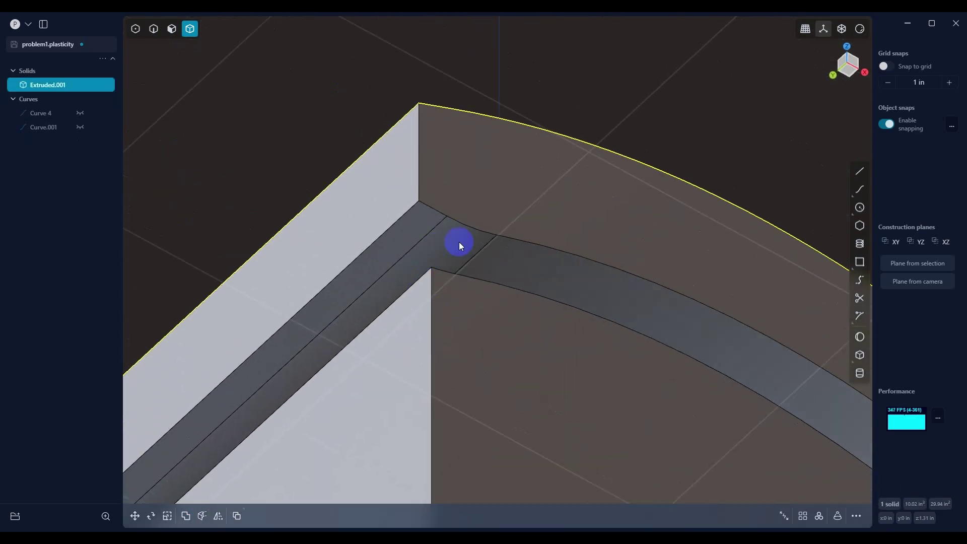
{"action": "middle_click_drag", "start_coordinate": [489, 314], "coordinate": [491, 209]}
{"action": "scroll", "coordinate": [477, 333], "scroll_direction": "down", "scroll_amount": 3}
{"action": "scroll", "coordinate": [478, 336], "scroll_direction": "down", "scroll_amount": 3}
{"action": "left_click", "coordinate": [154, 29]}
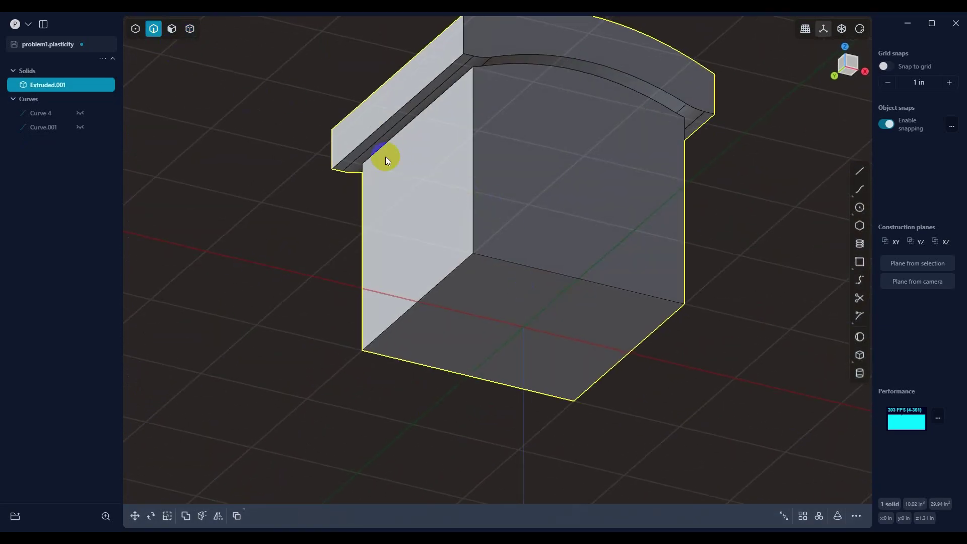
{"action": "left_click", "coordinate": [474, 177]}
{"action": "left_click", "coordinate": [686, 244]}
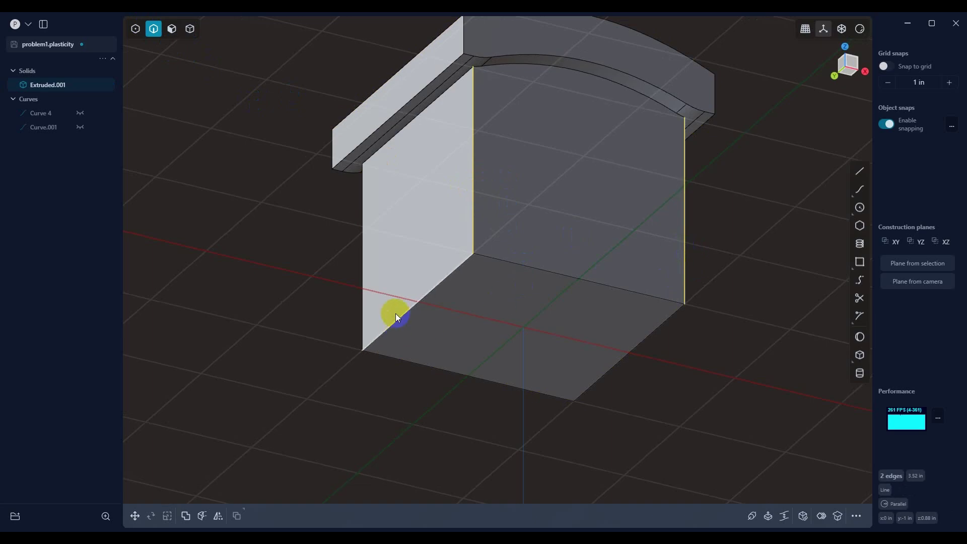
{"action": "left_click", "coordinate": [362, 267]}
{"action": "middle_click_drag", "start_coordinate": [615, 322], "coordinate": [731, 311]}
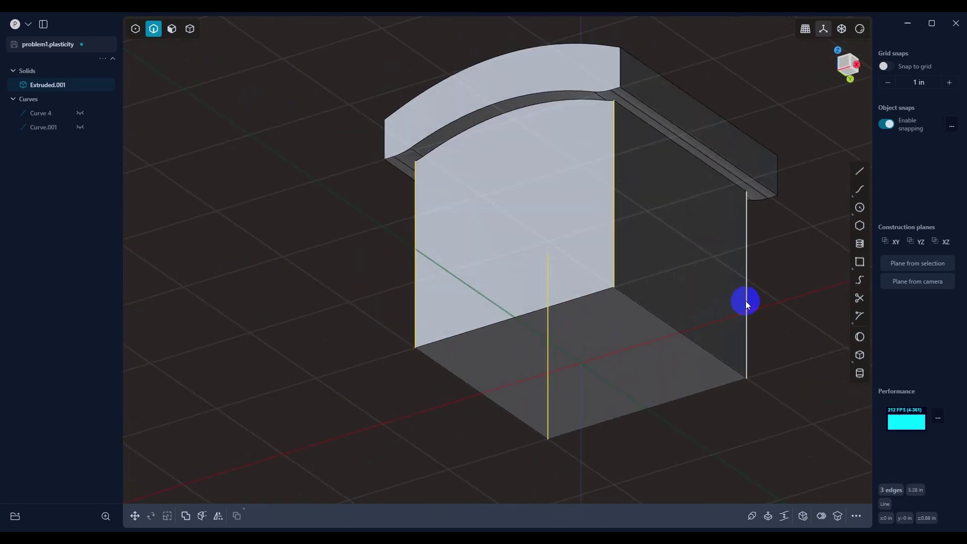
{"action": "key", "text": "b"}
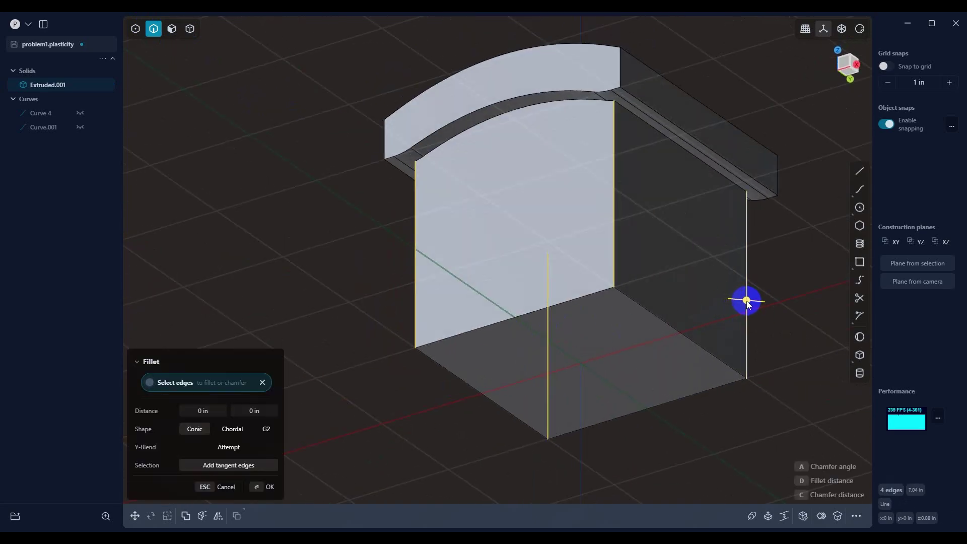
{"action": "left_click_drag", "start_coordinate": [746, 300], "coordinate": [775, 311]}
{"action": "middle_click_drag", "start_coordinate": [615, 283], "coordinate": [691, 270]}
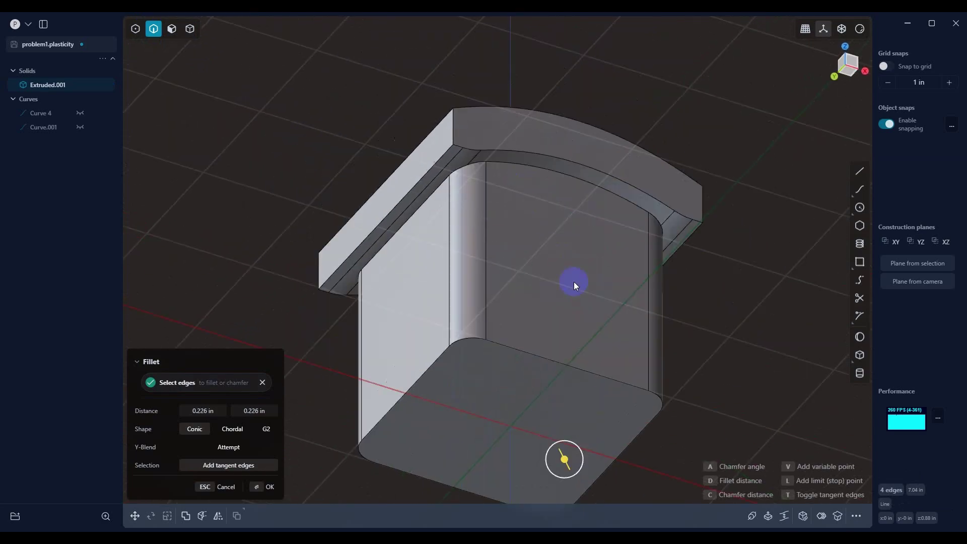
{"action": "right_click_drag", "start_coordinate": [574, 282], "coordinate": [582, 306]}
{"action": "left_click", "coordinate": [269, 492]}
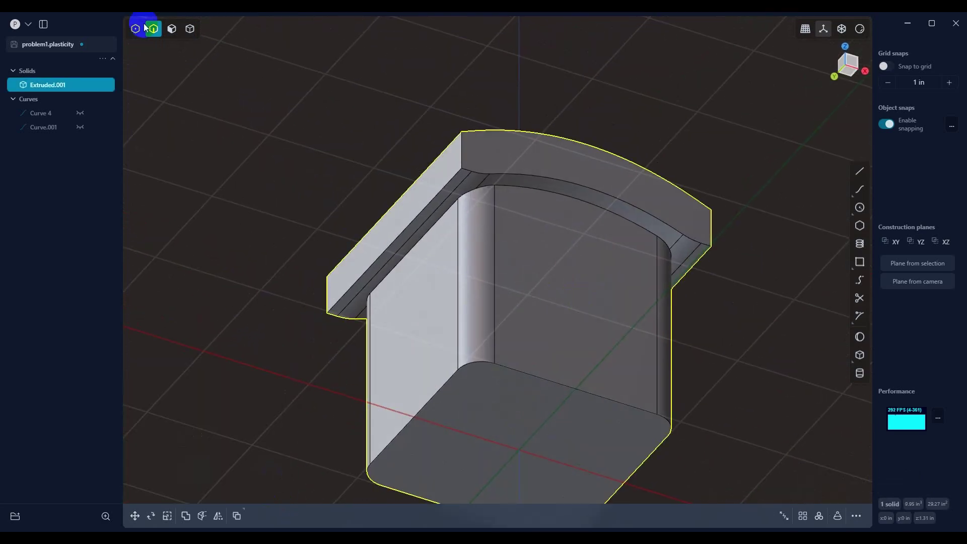
Fillet the whole edge loop where the box body meets the lid's underside at about 0.105 in.
{"action": "double_click", "coordinate": [547, 192]}
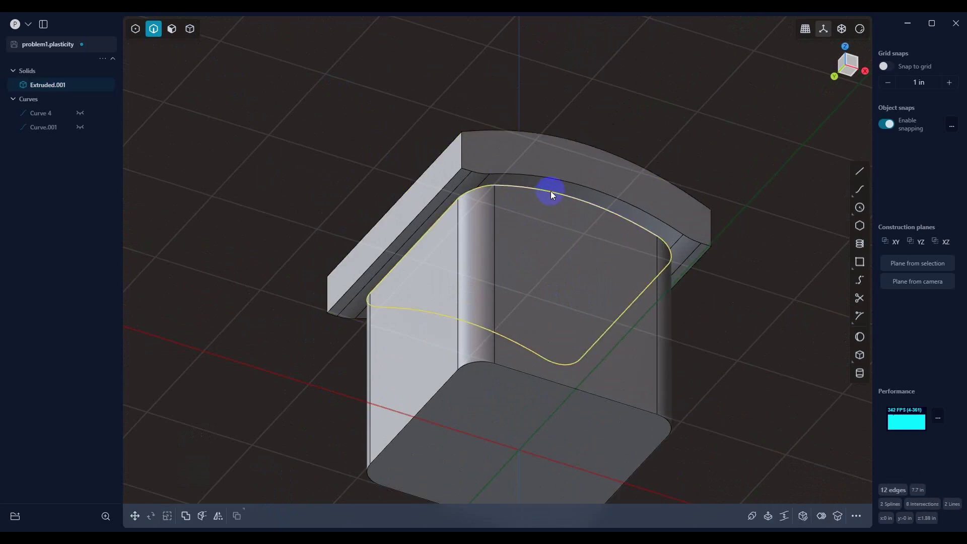
{"action": "key", "text": "b"}
{"action": "left_click_drag", "start_coordinate": [499, 185], "coordinate": [500, 191]}
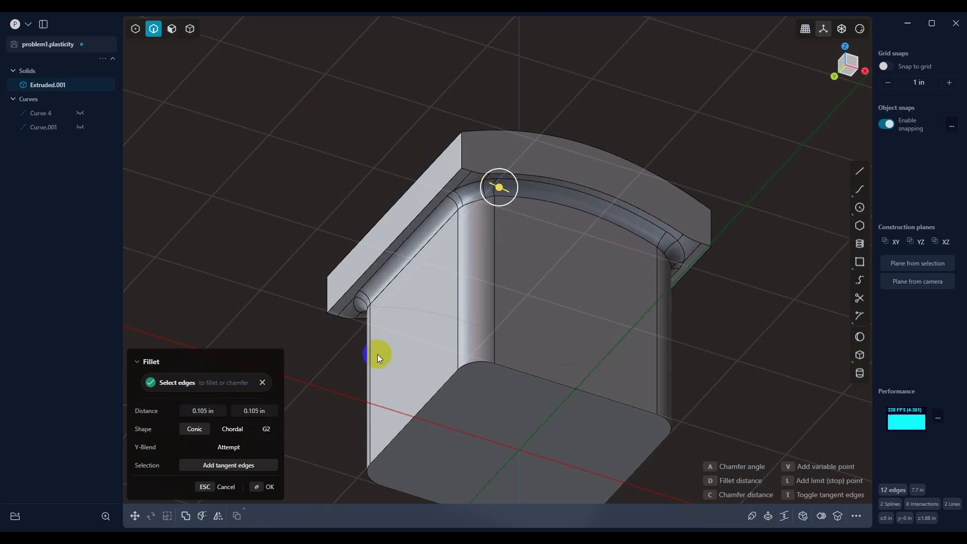
{"action": "left_click", "coordinate": [268, 486]}
{"action": "middle_click_drag", "start_coordinate": [381, 426], "coordinate": [518, 231]}
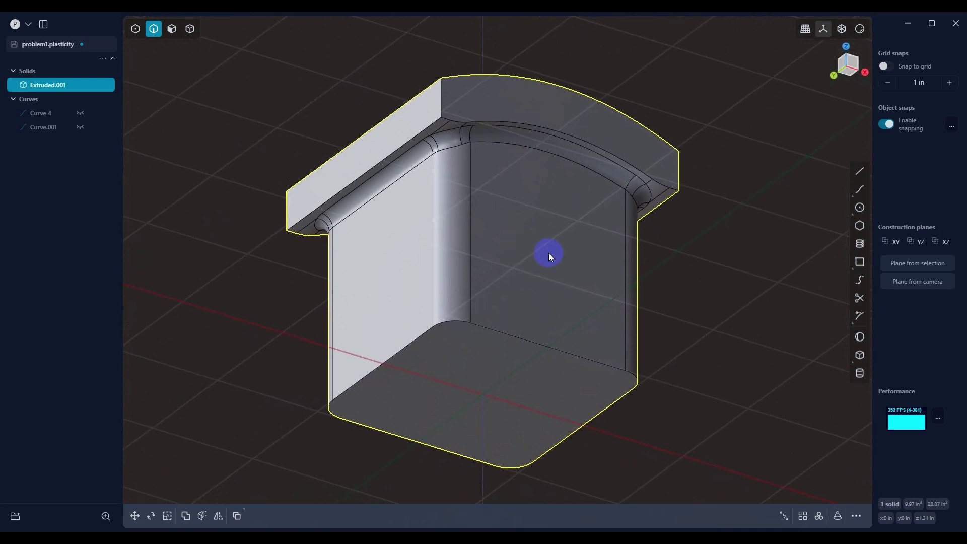